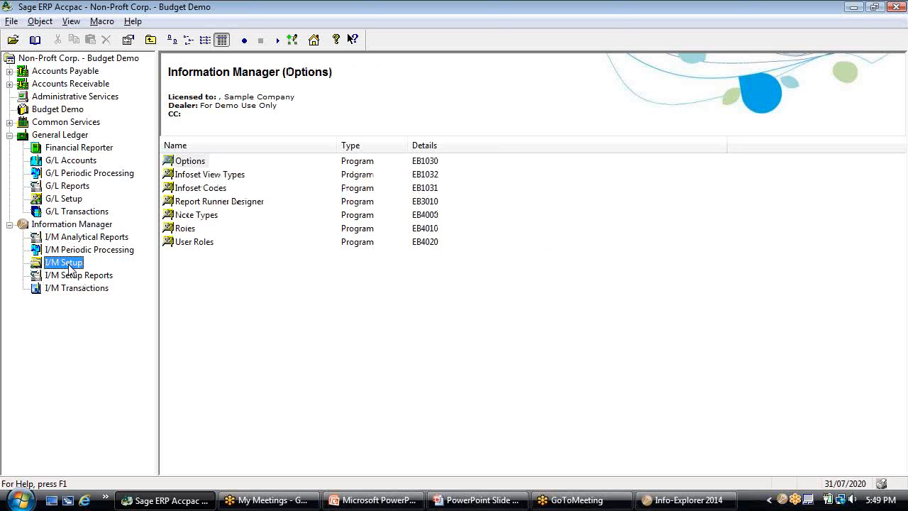
Review the BUDGET information set's infoset details and optional fields in Infoset Codes, and close it
click(198, 218)
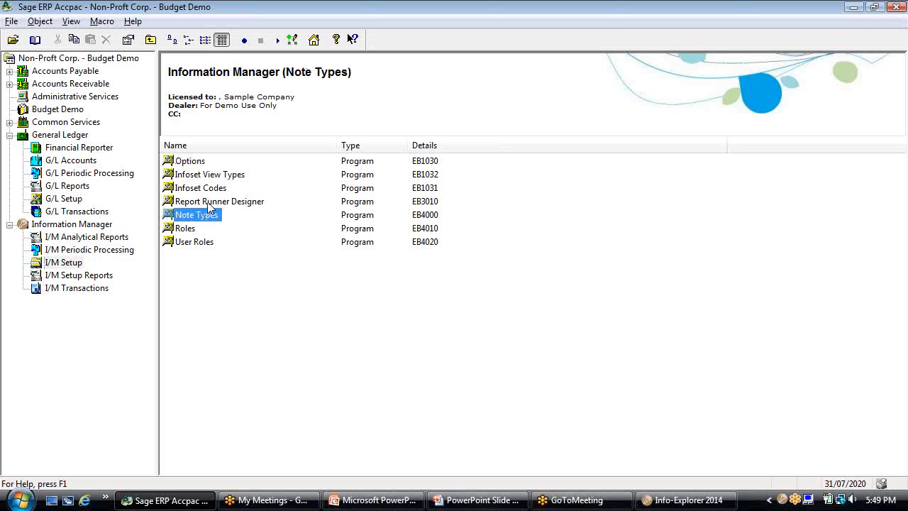
click(210, 202)
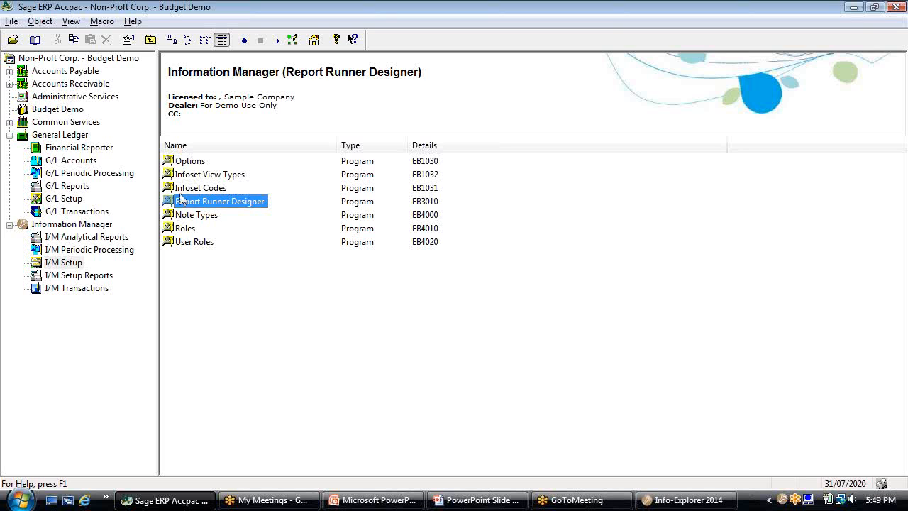
click(184, 190)
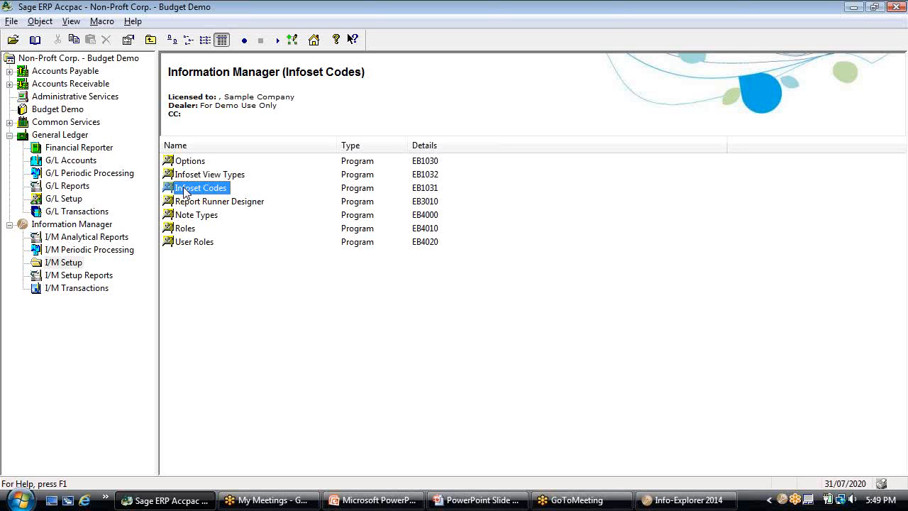
double_click(183, 189)
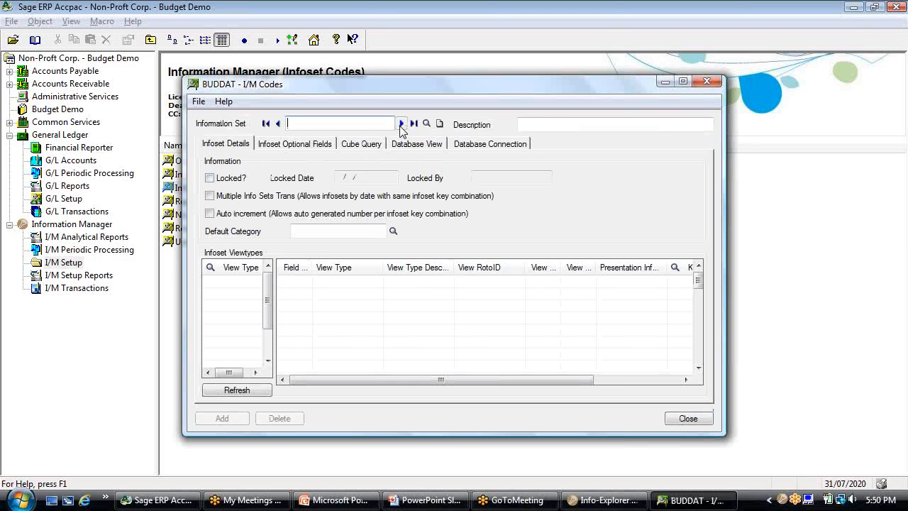
click(401, 124)
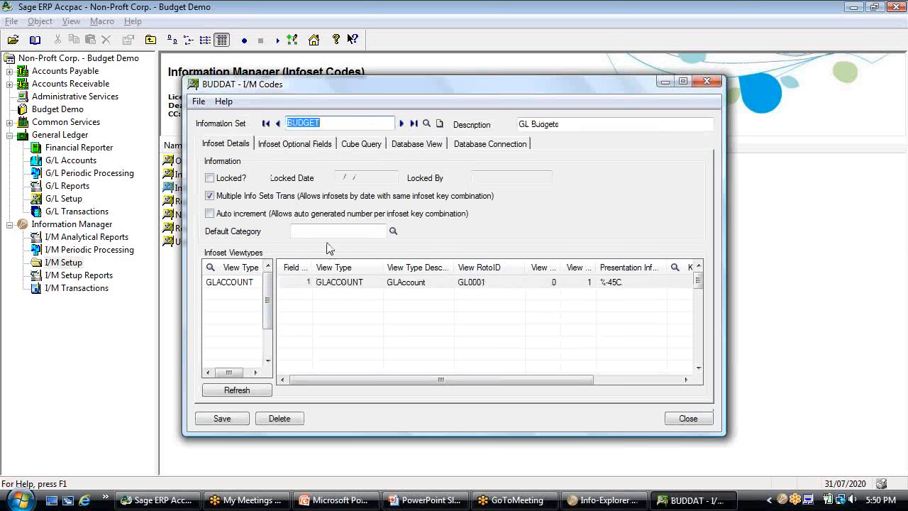
click(312, 144)
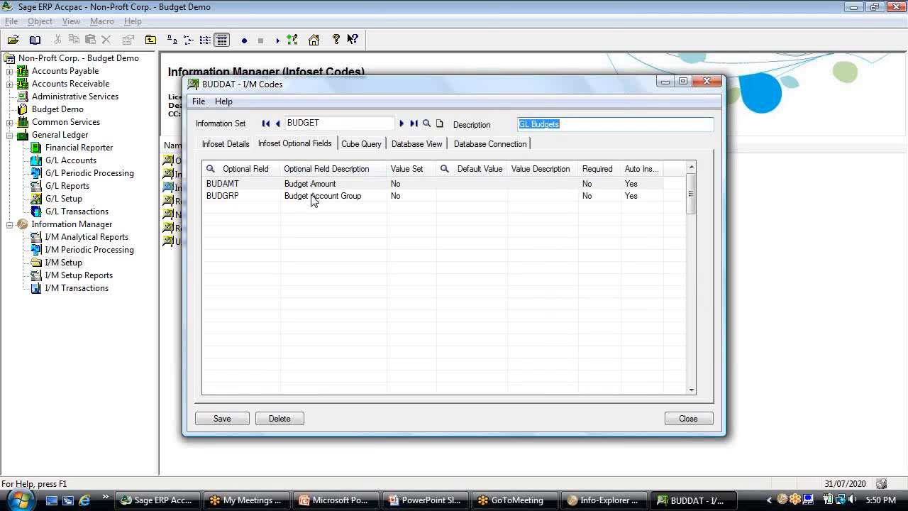
click(240, 147)
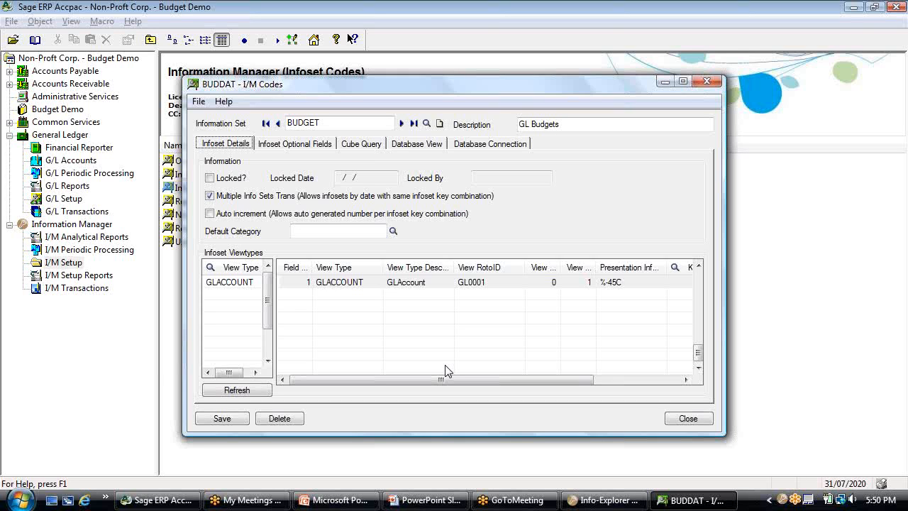
click(682, 421)
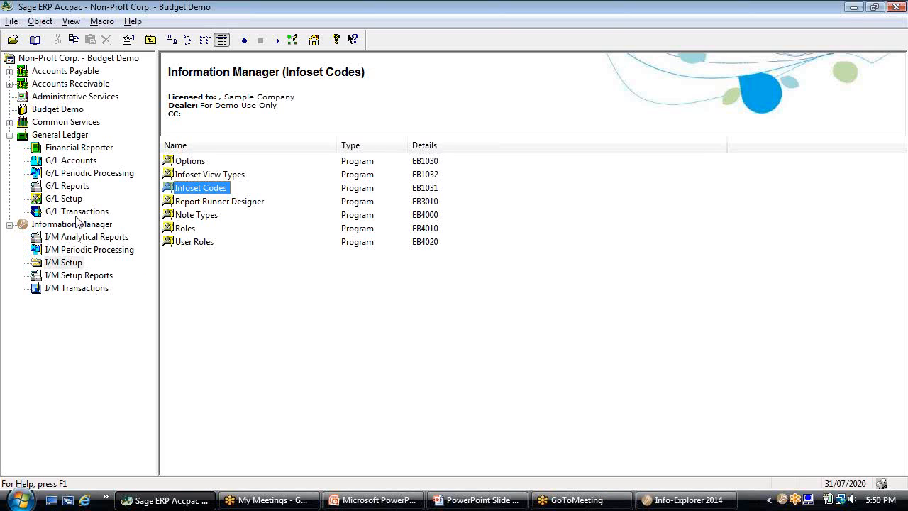
Look over the I/M Transactions programs and the four numbered Budget Demo programs for the budgeting process
click(73, 292)
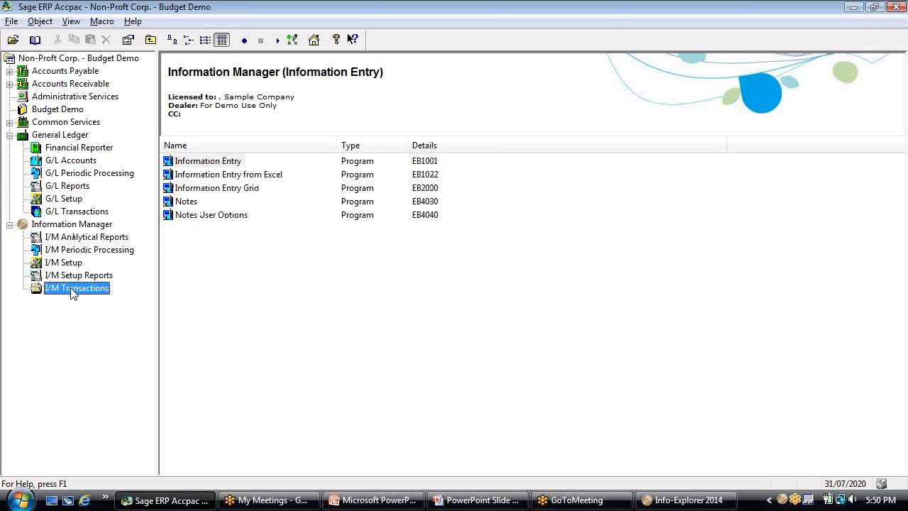
click(210, 175)
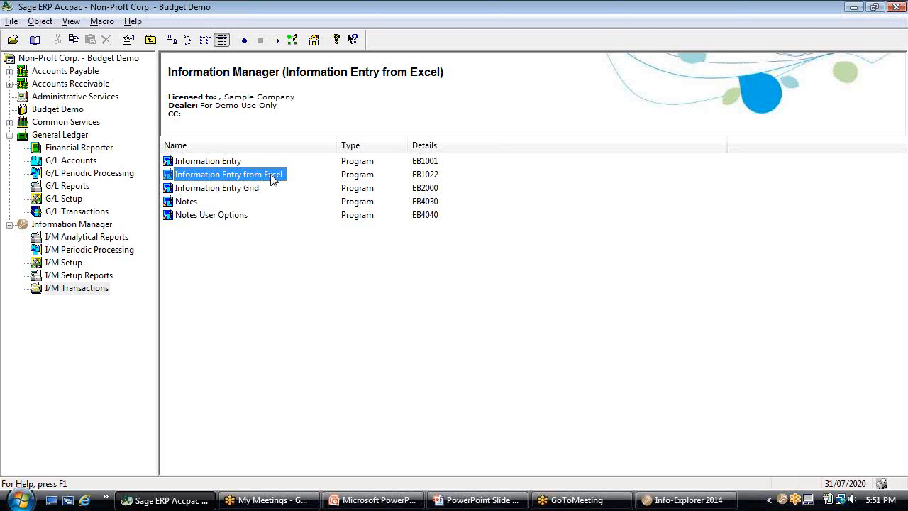
click(63, 111)
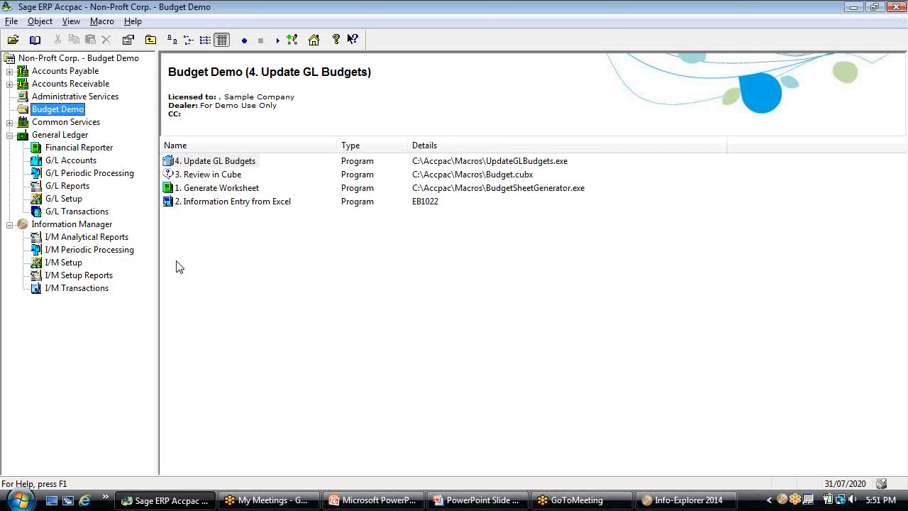
click(212, 192)
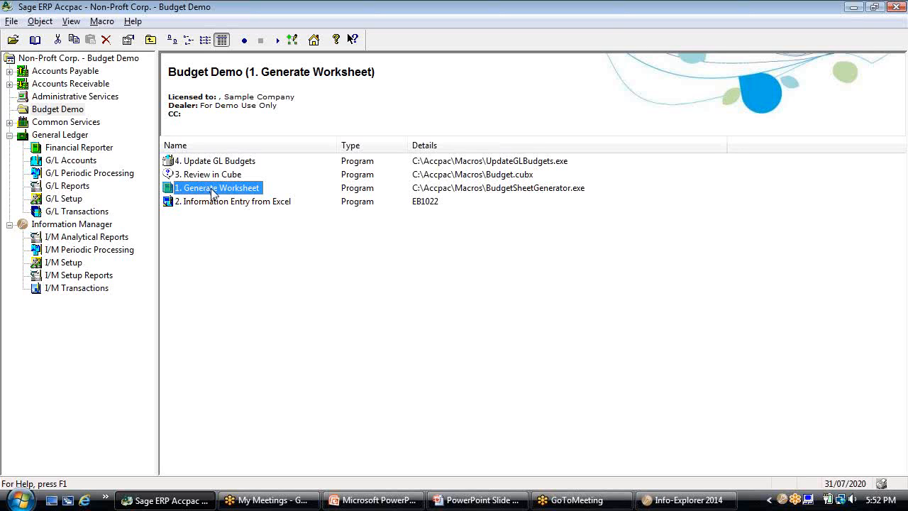
click(220, 205)
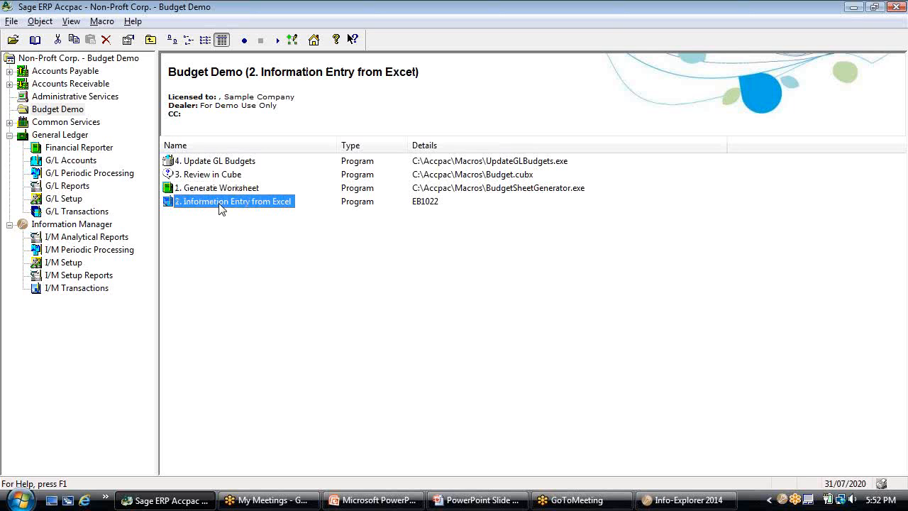
click(214, 176)
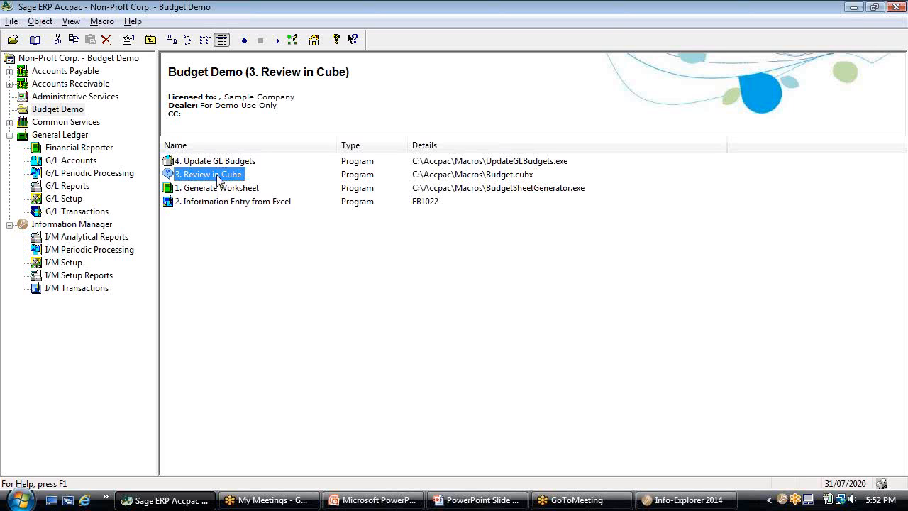
click(215, 164)
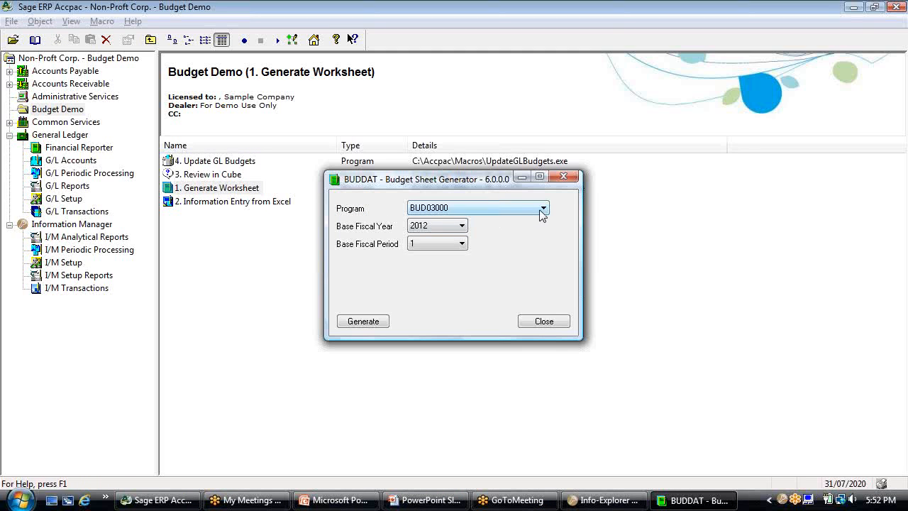
Generate the budget worksheet for program BUD06000 with base fiscal year 2011 and base fiscal period 7, and close the generator
click(543, 208)
click(529, 249)
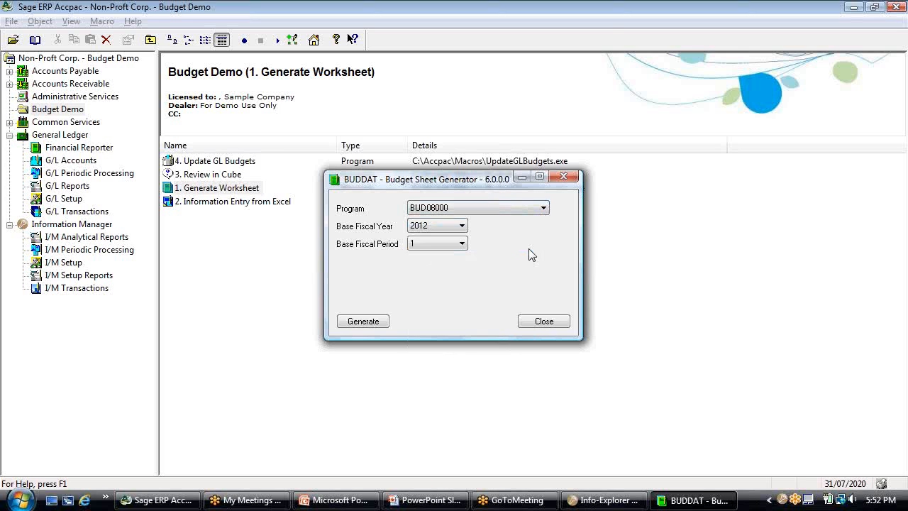
click(462, 226)
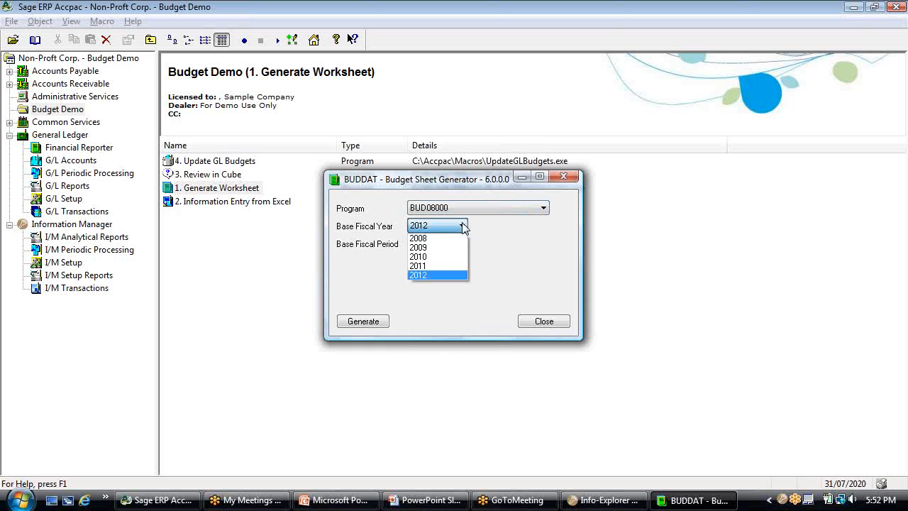
click(455, 270)
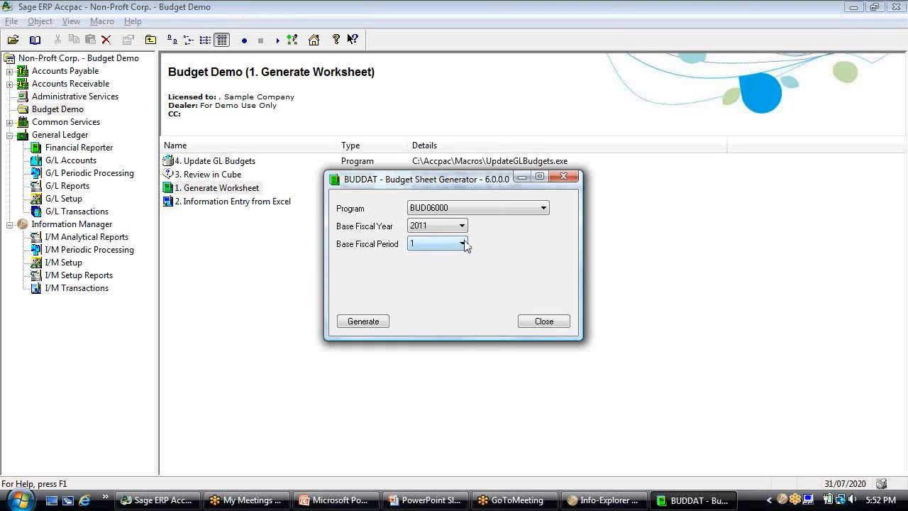
click(461, 244)
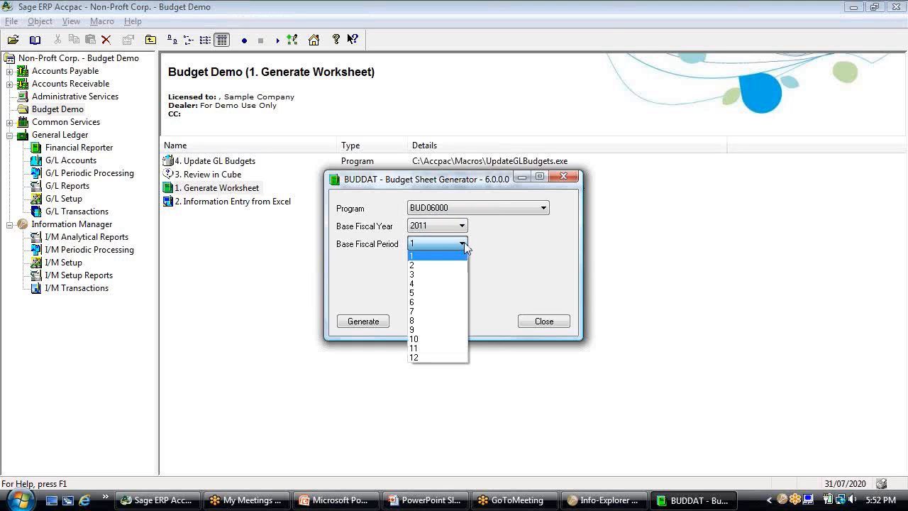
click(449, 311)
click(373, 325)
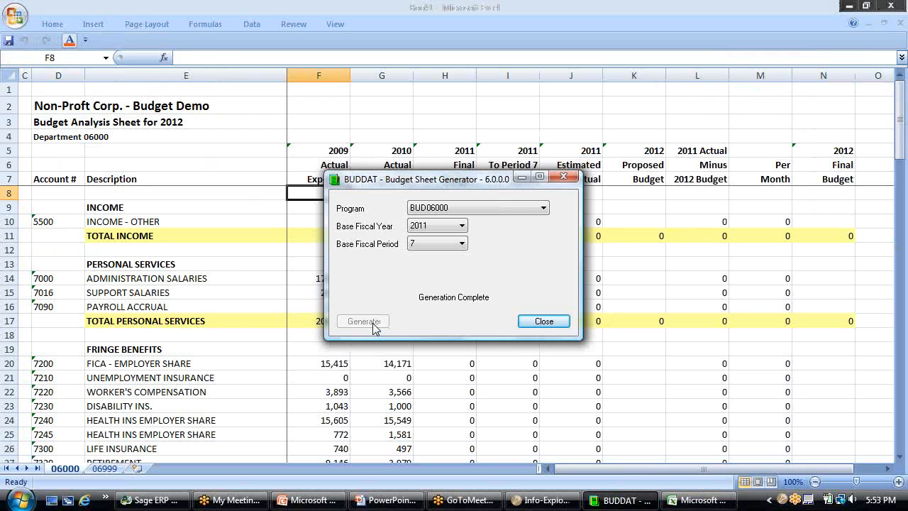
click(560, 324)
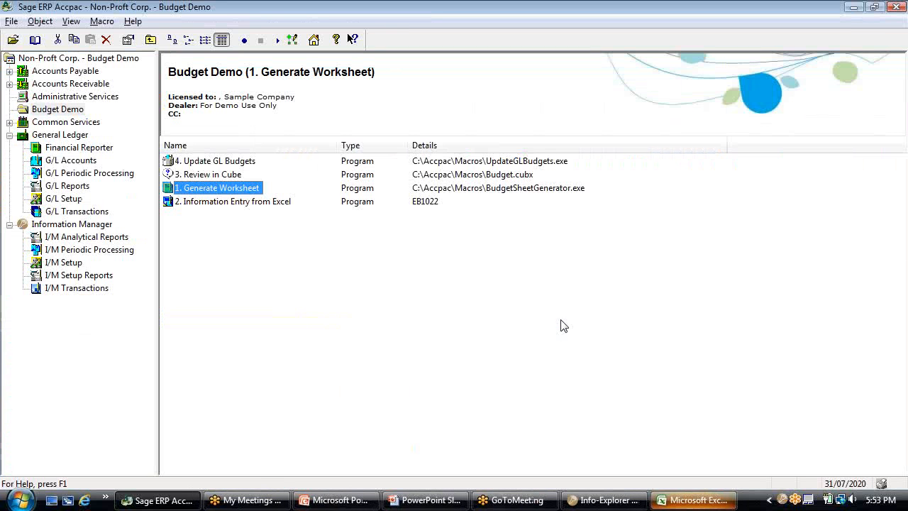
Switch to the generated Excel workbook and enter 120000 as the 2012 proposed budget for Administration Salaries on sheet 06000
click(667, 501)
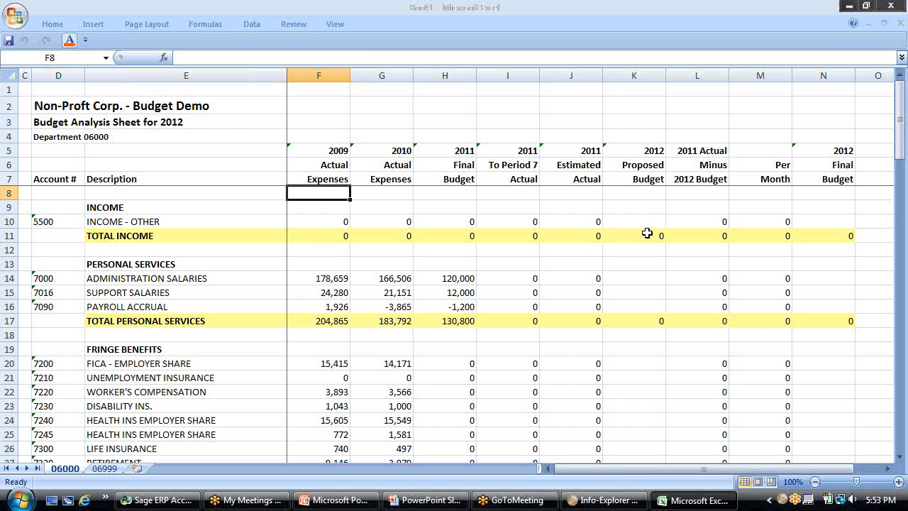
click(633, 279)
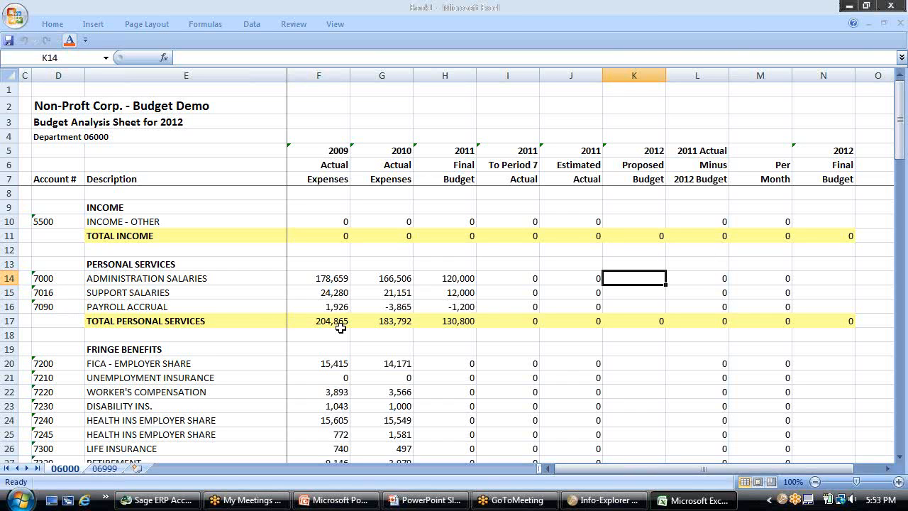
key(Down)
key(Down)
key(Down)
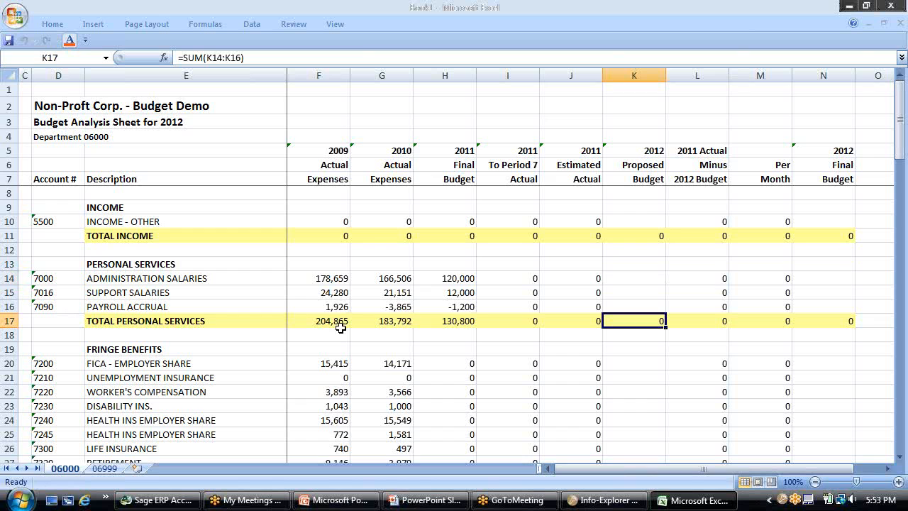
click(619, 281)
text(120000)
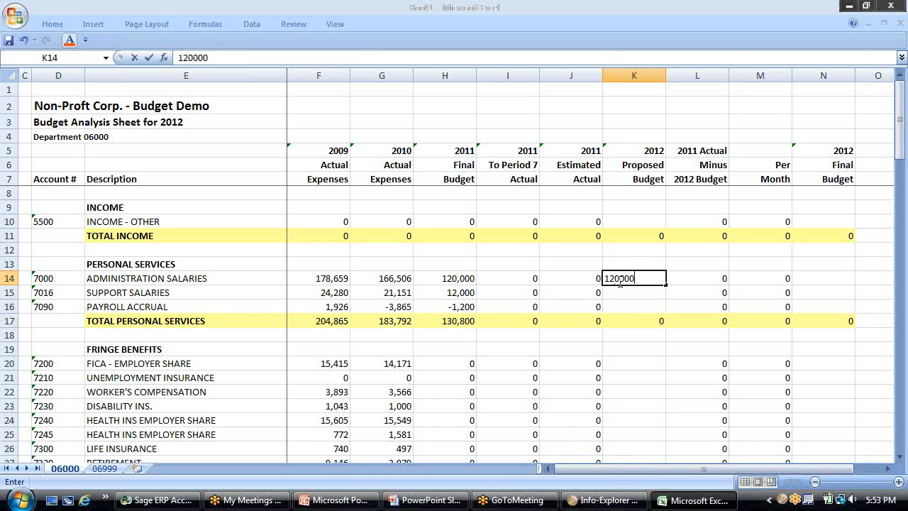
key(Tab)
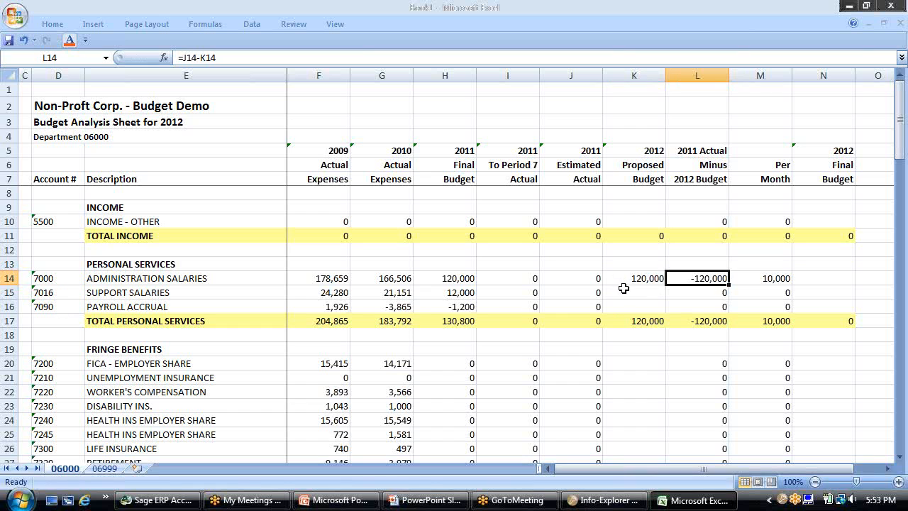
Enter 12000 as the Support Salaries 2012 proposed budget and 1200 in its 2011 Actual Minus 2012 Budget cell
click(629, 293)
text(12000)
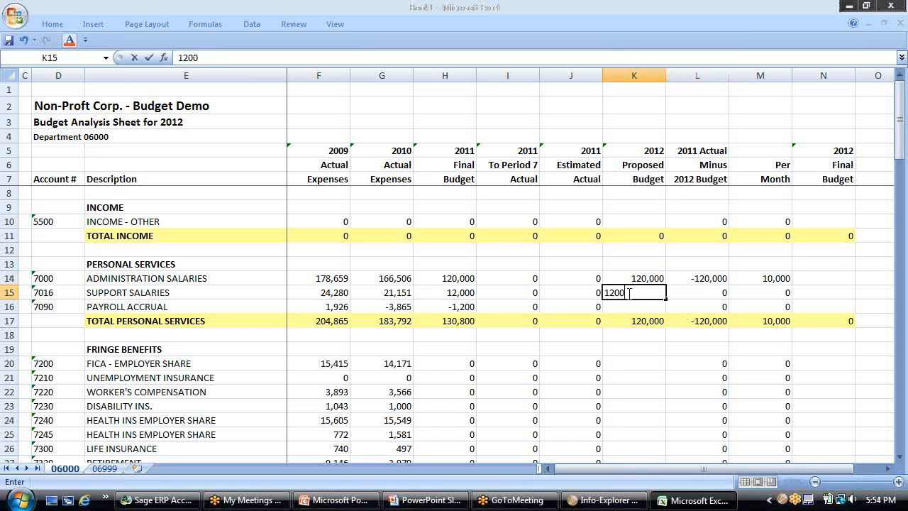
key(Tab)
text(1200)
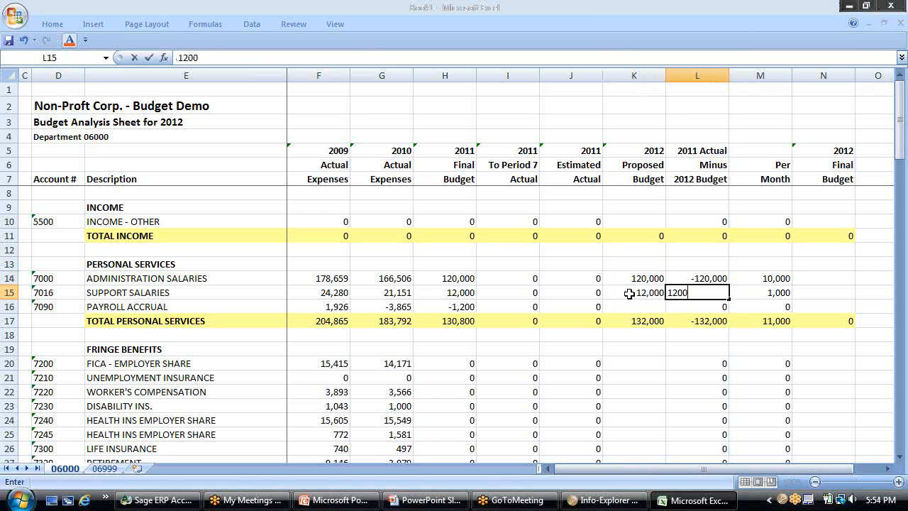
key(Tab)
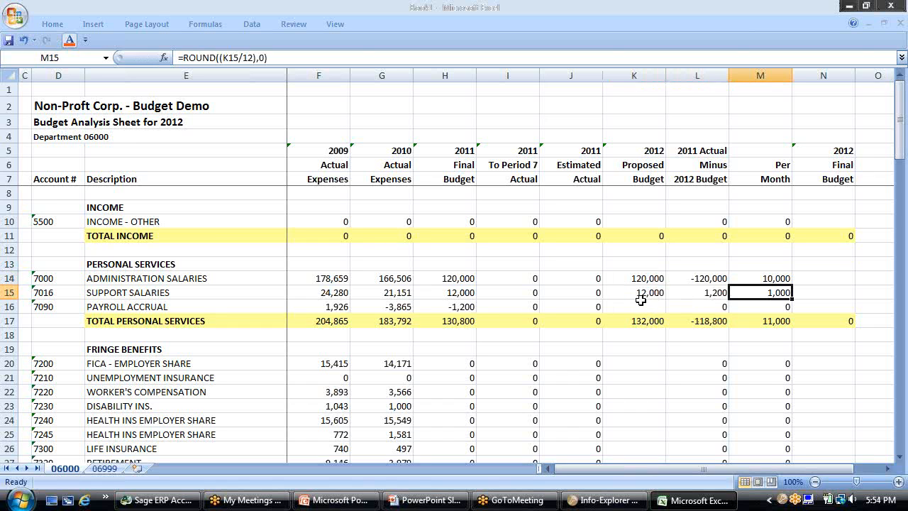
Enter 1200 as the 2012 proposed budget for Payroll Accrual
click(636, 309)
text(-1200)
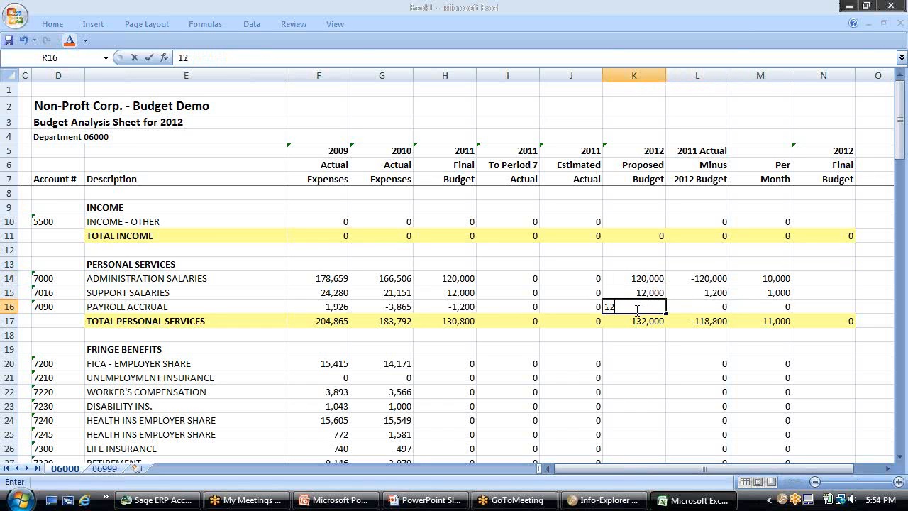
key(Tab)
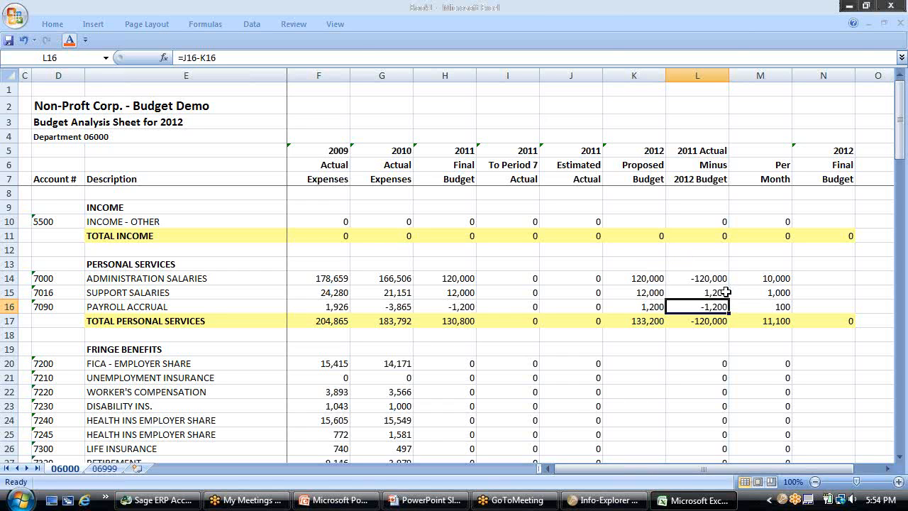
Enter 120000 as the 2012 final budget for Administration Salaries on sheet 06000
click(816, 279)
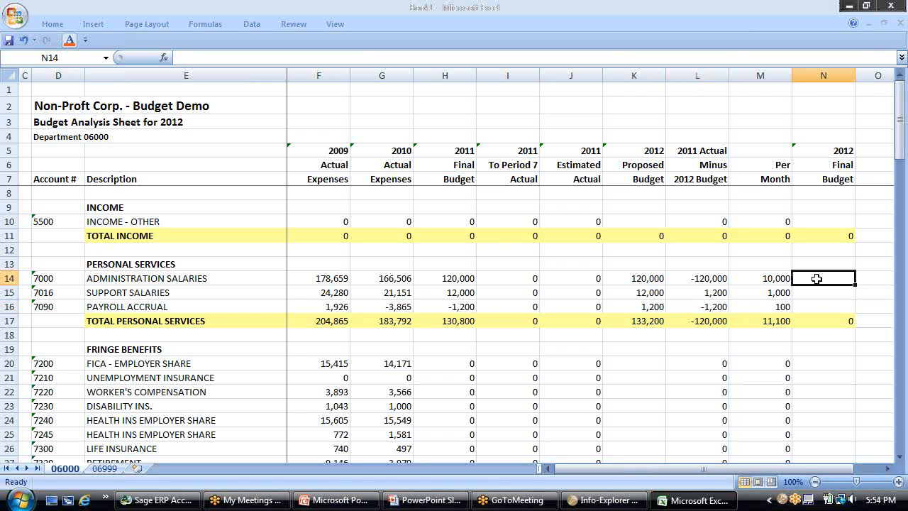
text(120000)
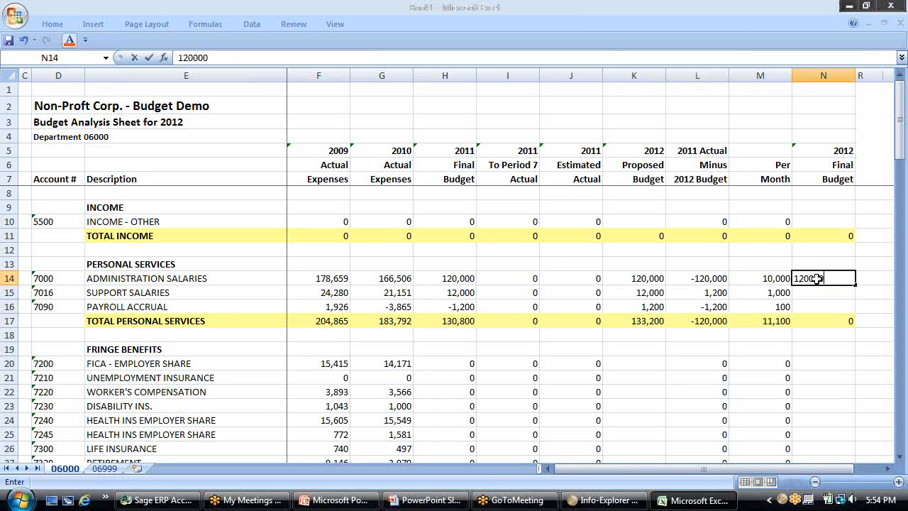
key(Tab)
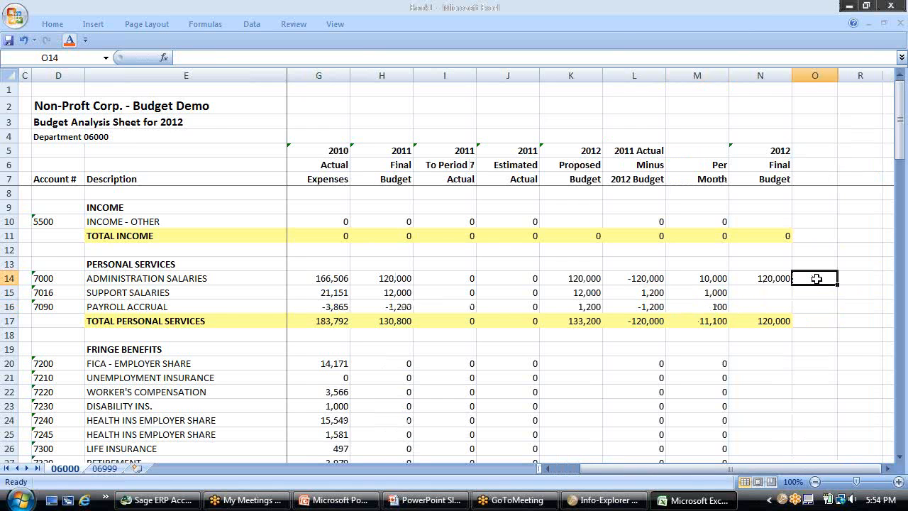
Enter 2012 final budgets of 12000 for Support Salaries and 1200 for Payroll Accrual
click(773, 293)
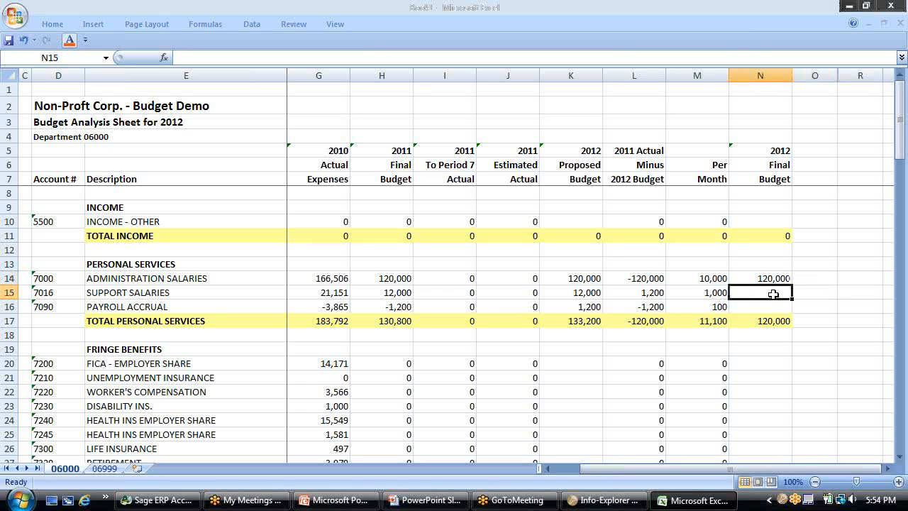
text(12000)
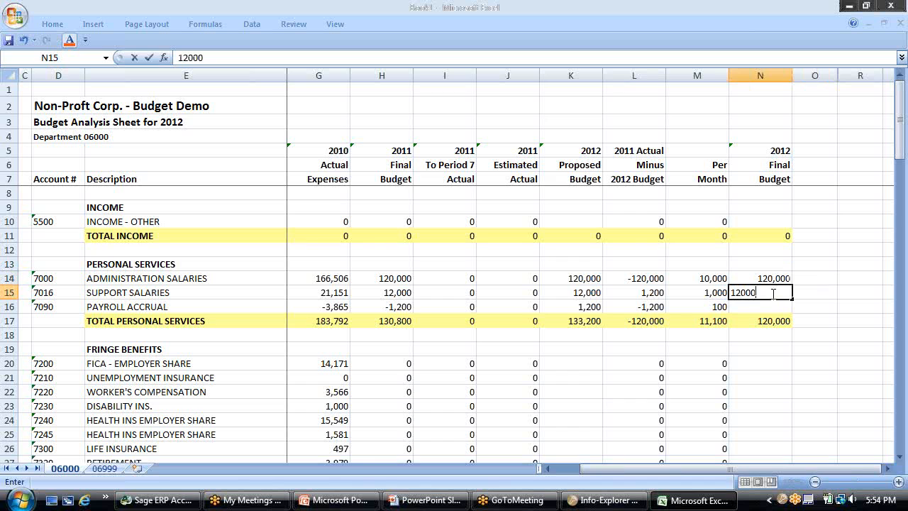
key(Tab)
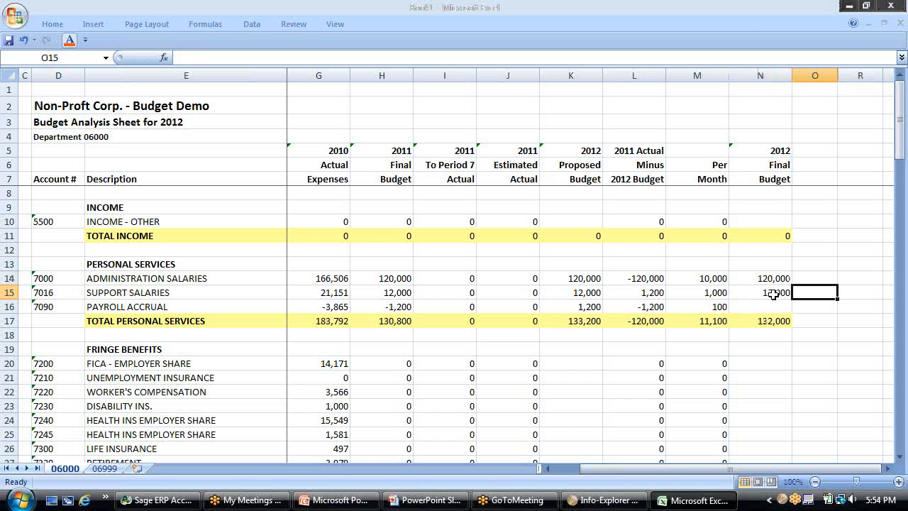
key(Return)
text(1200)
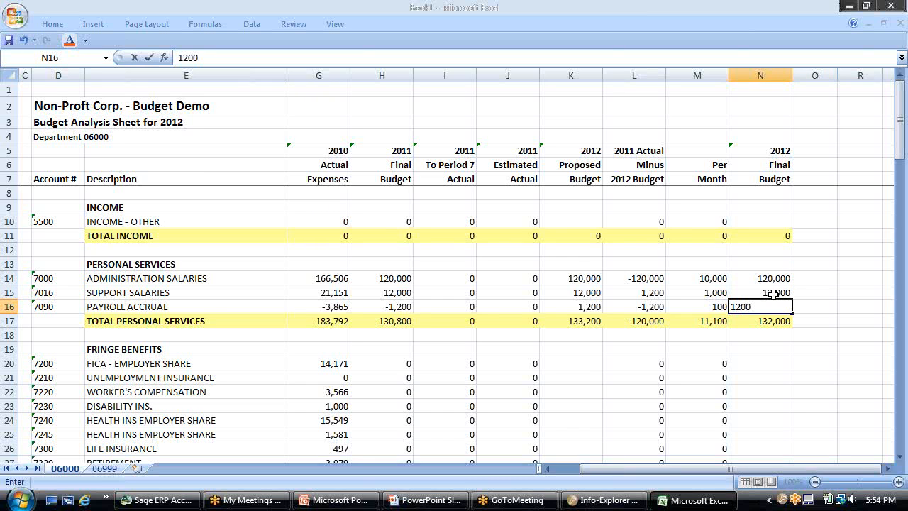
key(Tab)
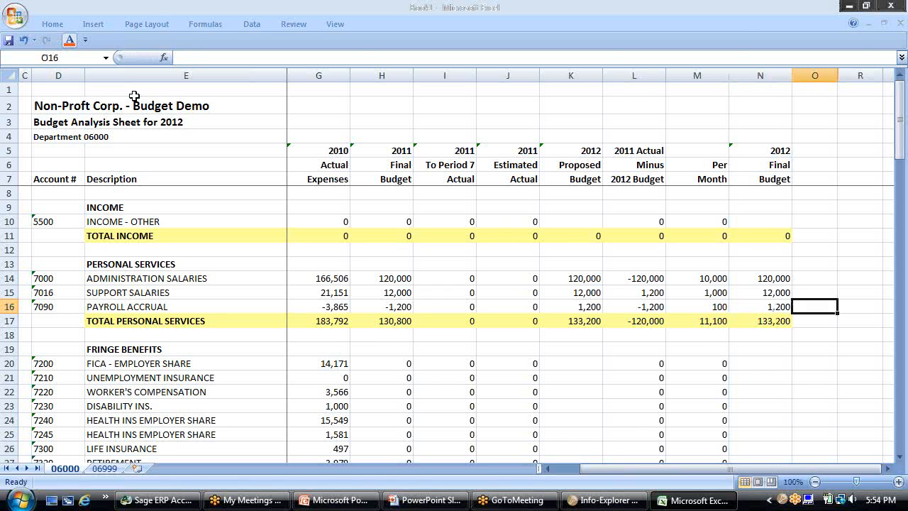
Save the budget workbook as Book1 in Documents, replacing the existing file, and close Excel
click(20, 16)
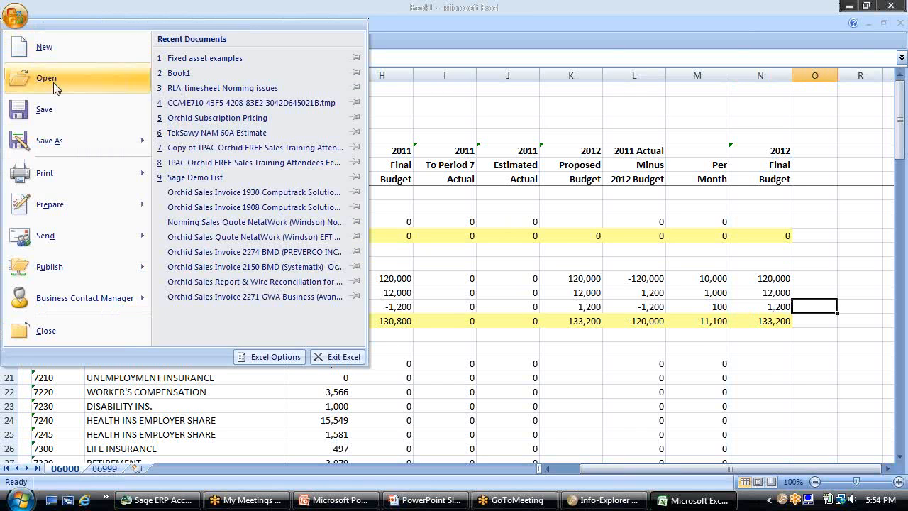
click(63, 113)
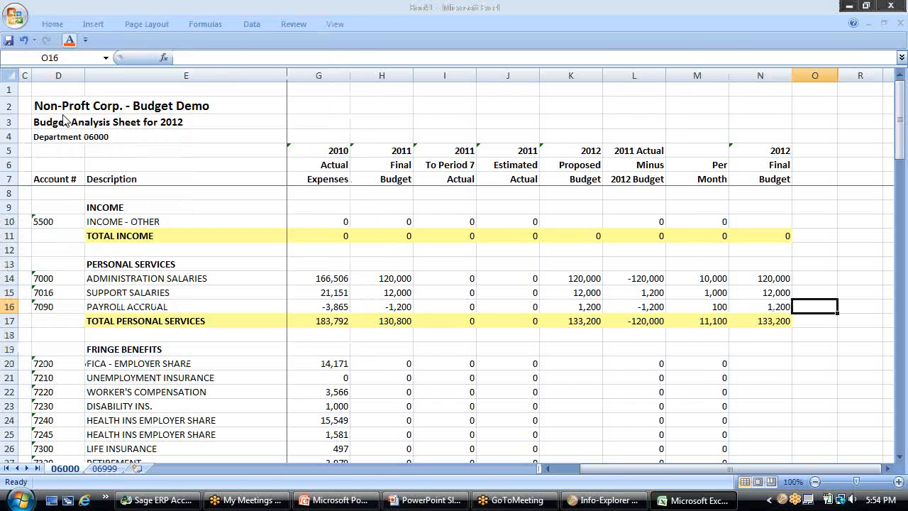
click(573, 386)
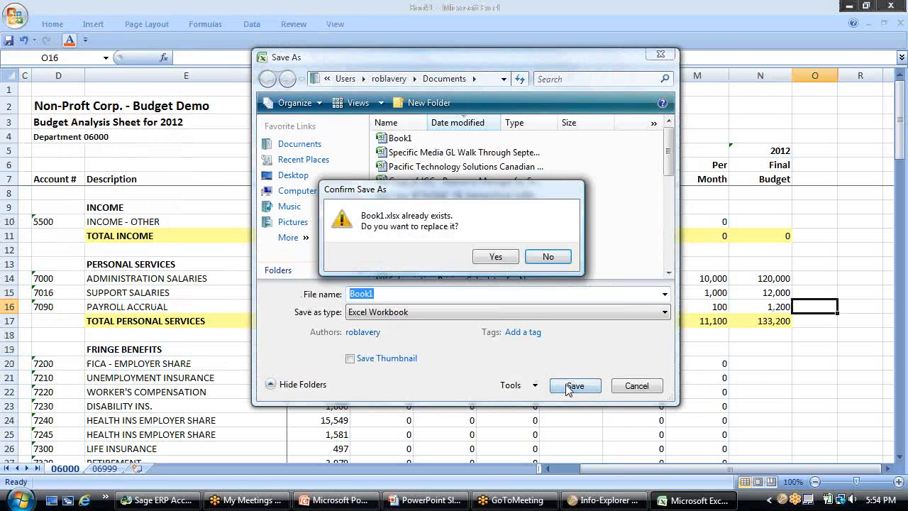
click(502, 256)
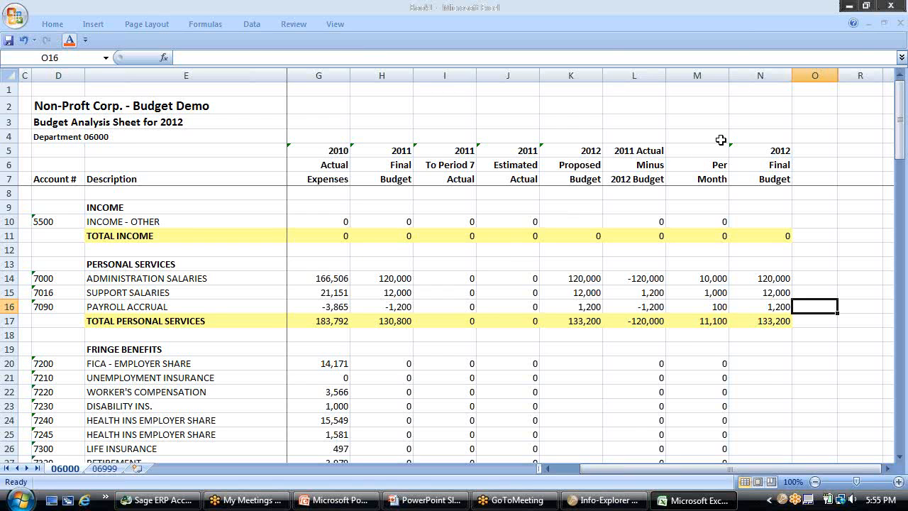
click(885, 5)
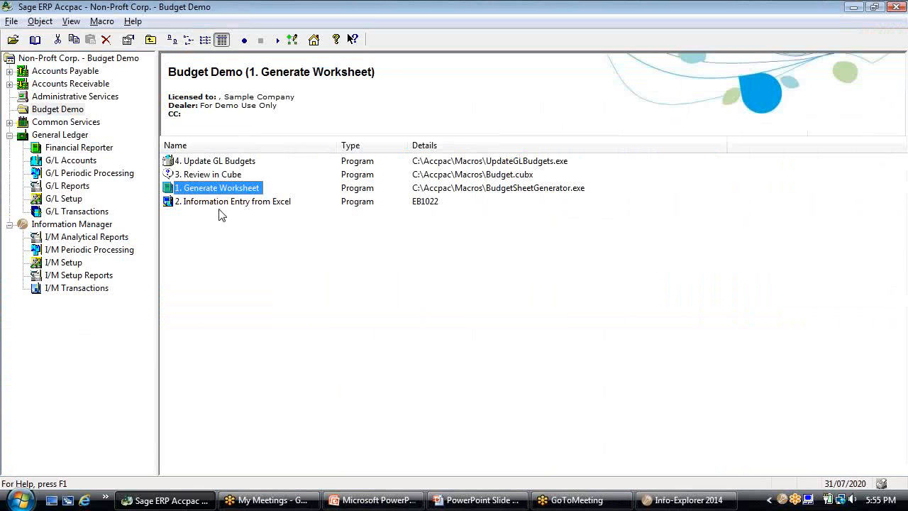
Run Information Entry from Excel in Budget Demo, start its import/export macro and accept the Microsoft Forms prompt
double_click(218, 202)
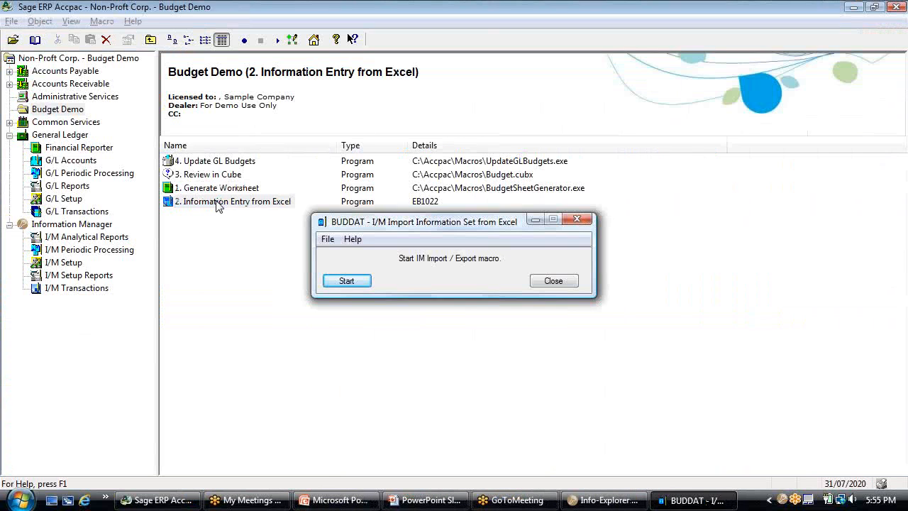
click(350, 284)
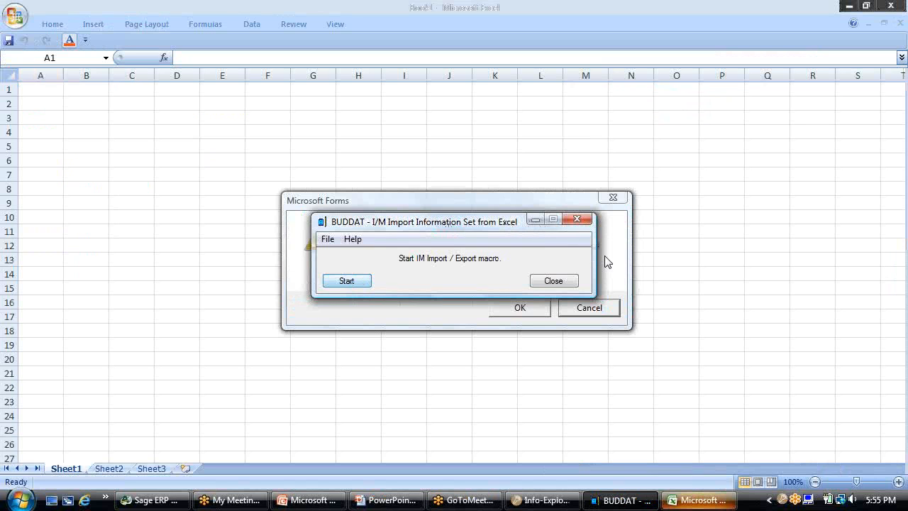
click(514, 308)
click(514, 308)
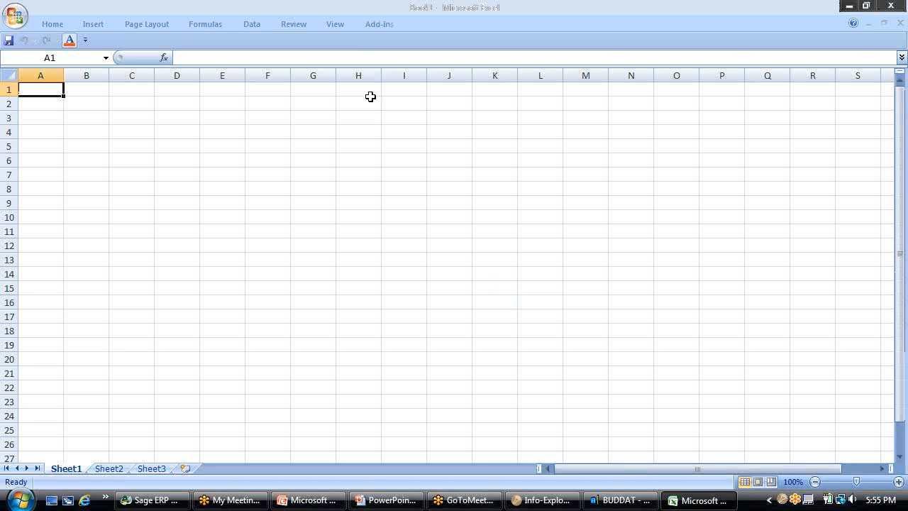
Look at the EB add-in's commands and reopen the saved Book1 workbook
click(382, 25)
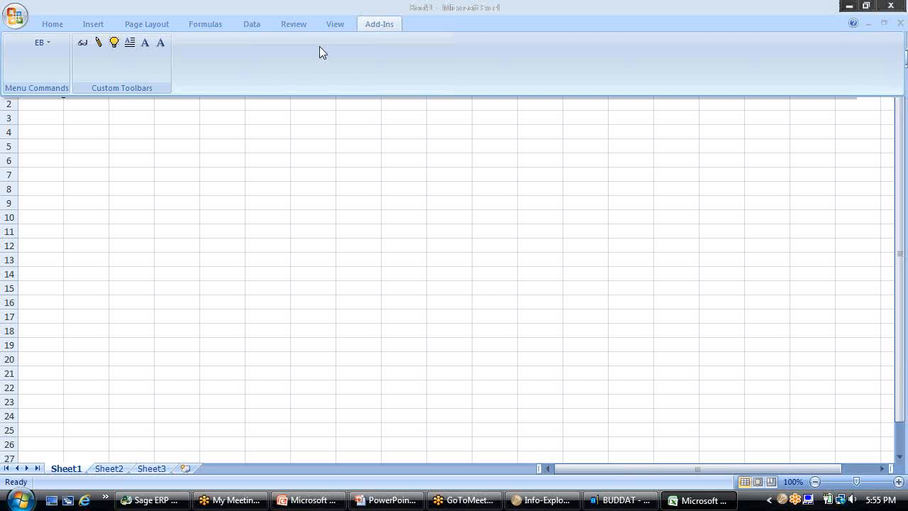
click(44, 45)
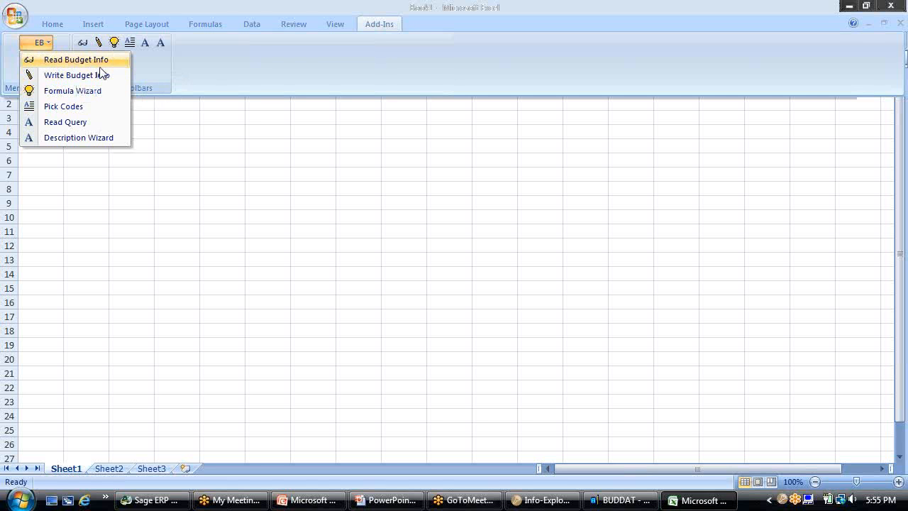
click(14, 19)
click(179, 58)
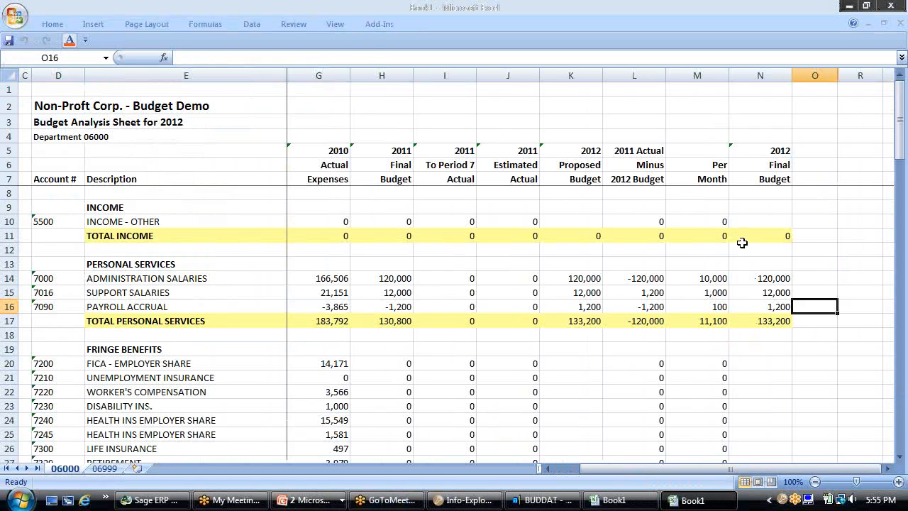
Write the budget info from sheet 06000 to Accpac with the EB add-in, confirming the update of the budget figures
click(379, 27)
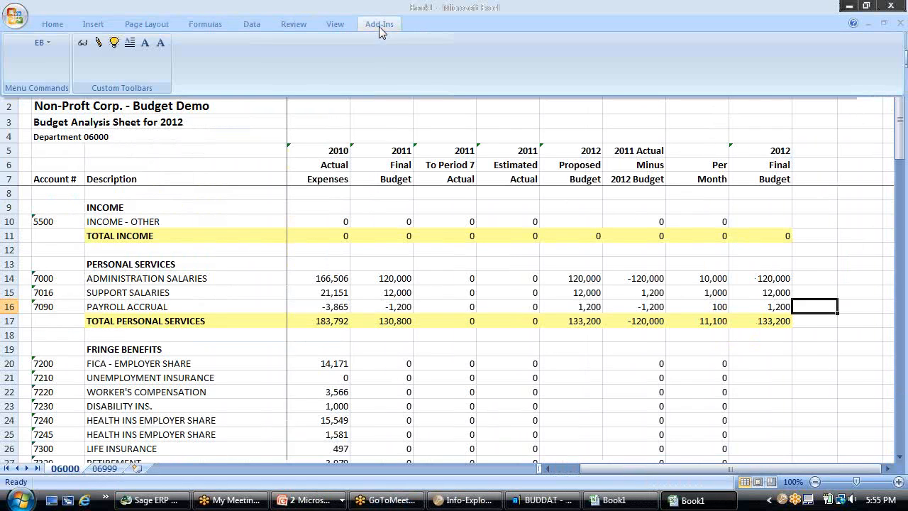
click(49, 43)
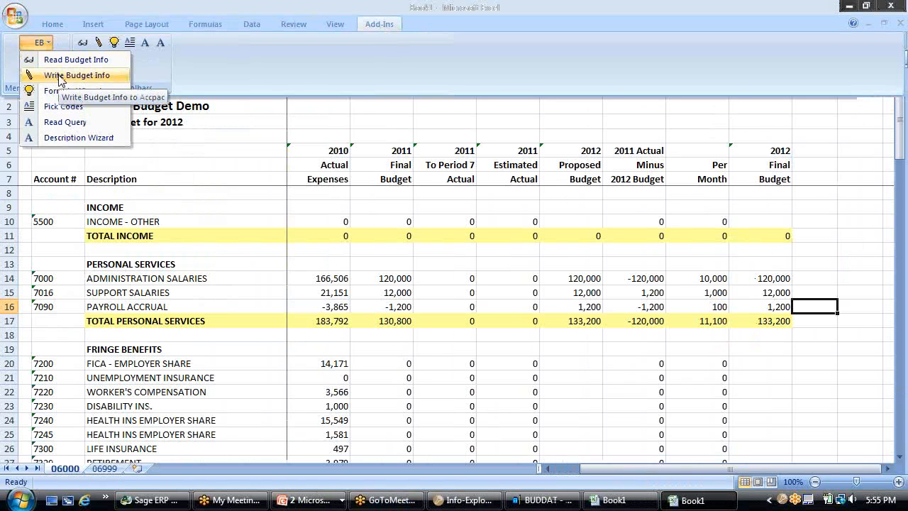
click(59, 76)
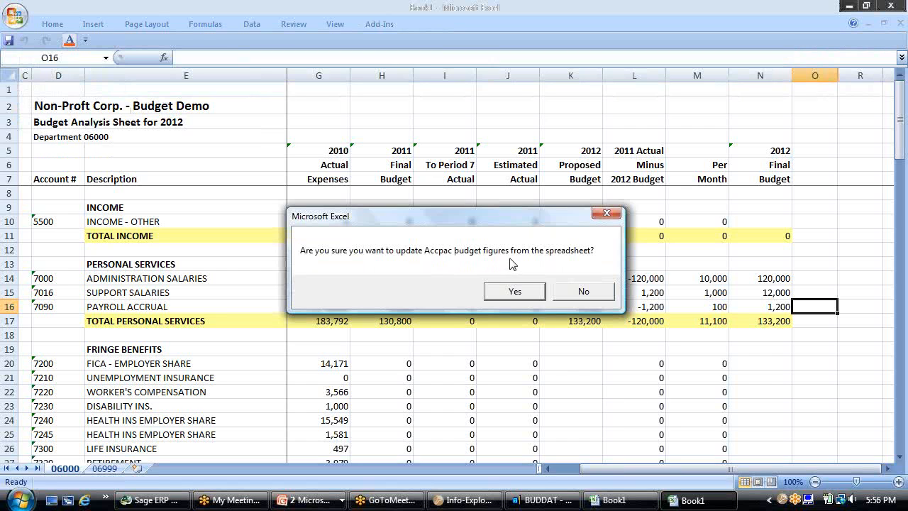
click(514, 292)
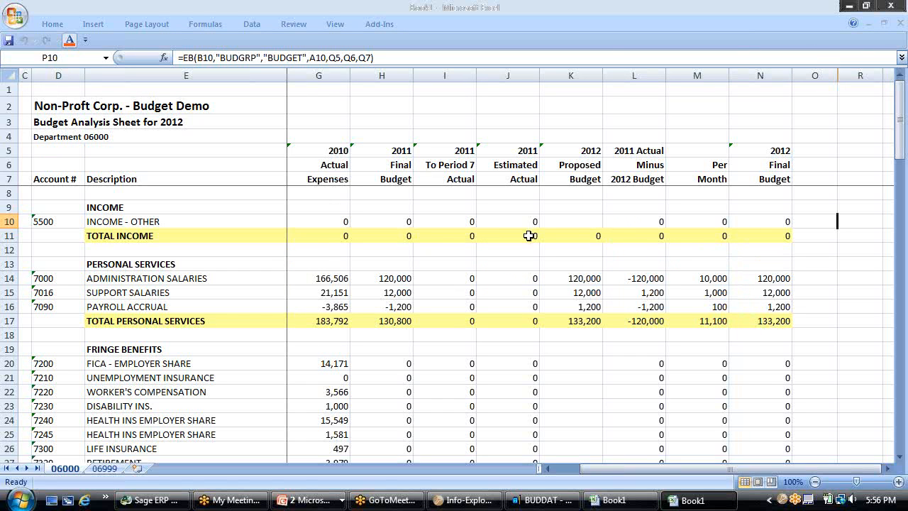
Switch to Sage ERP Accpac, open Information Entry Grid from I/M Transactions and load the BUDGET set's Income - Other record
click(168, 499)
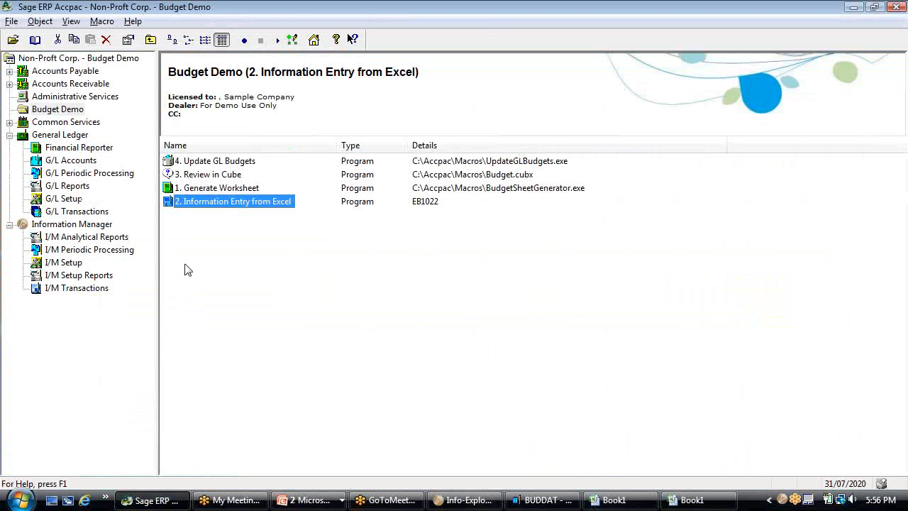
click(81, 289)
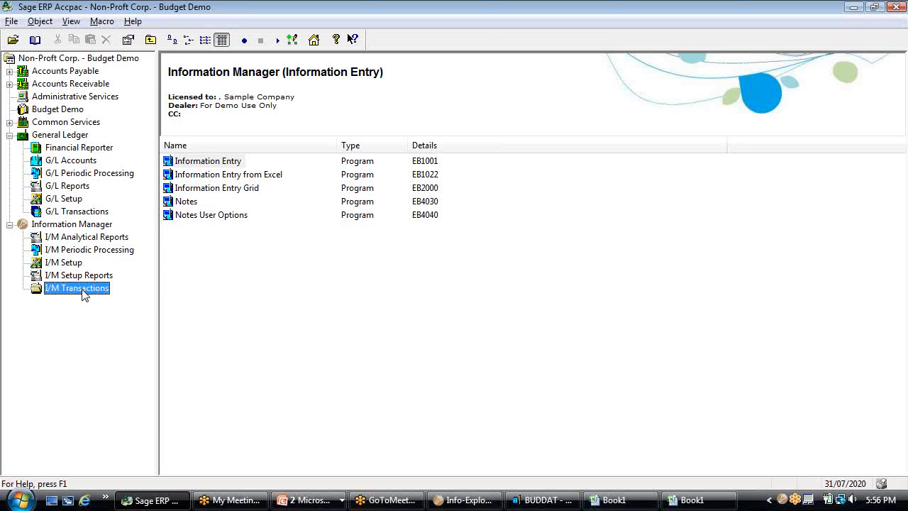
click(215, 177)
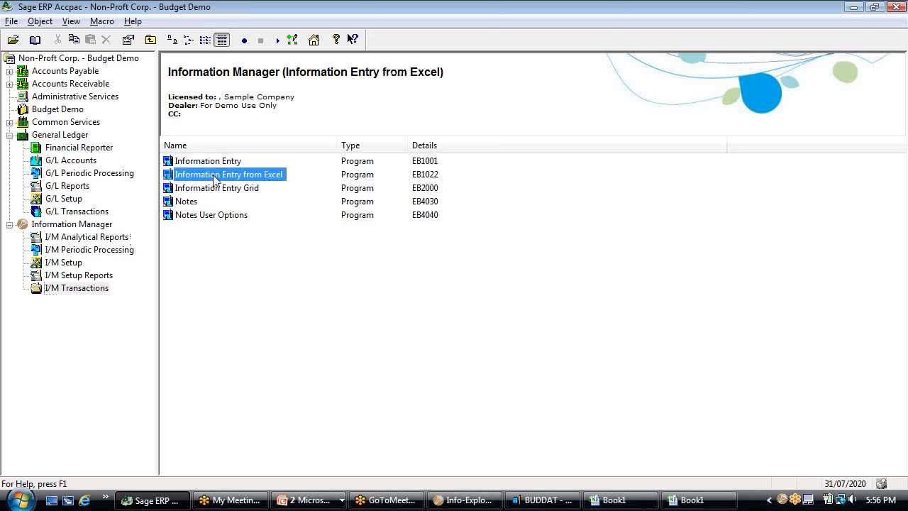
double_click(211, 193)
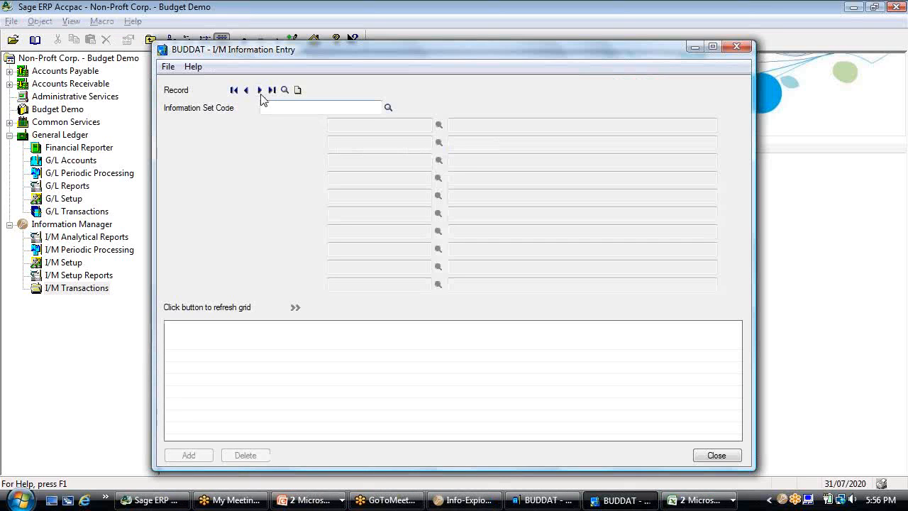
click(261, 90)
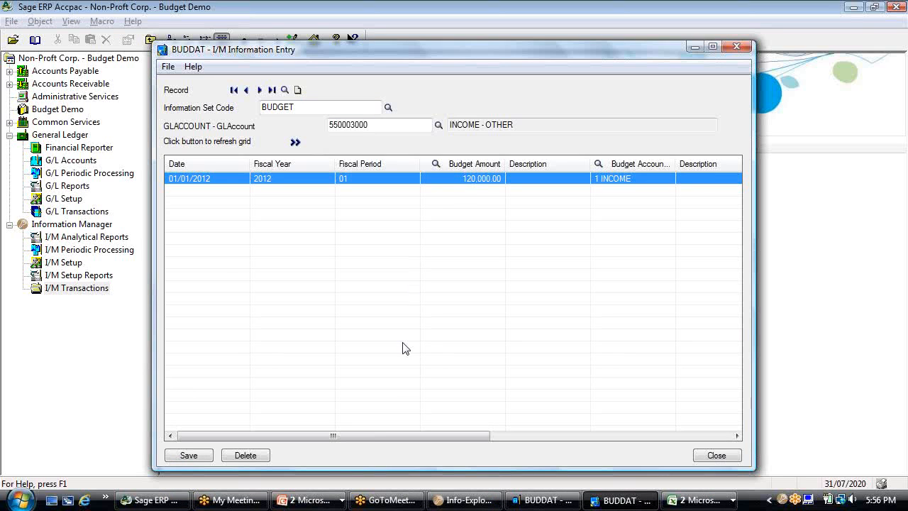
Examine the Income - Other record's remaining columns, including Attachment, Comment and Category, and close the Information Entry window
drag(387, 441, 634, 444)
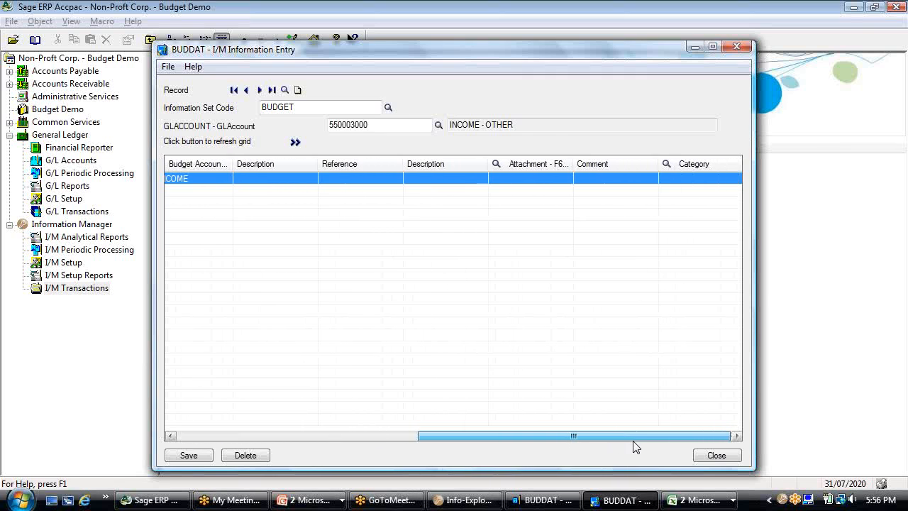
click(566, 181)
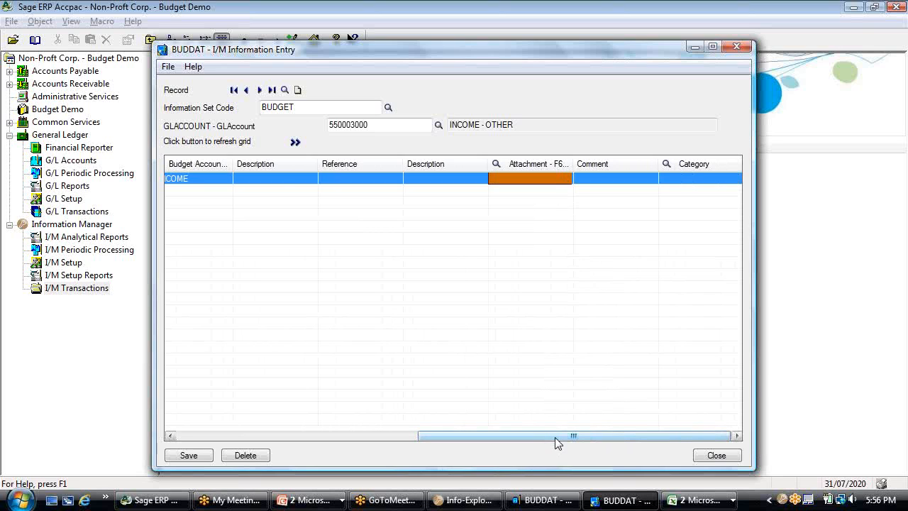
drag(557, 443, 194, 405)
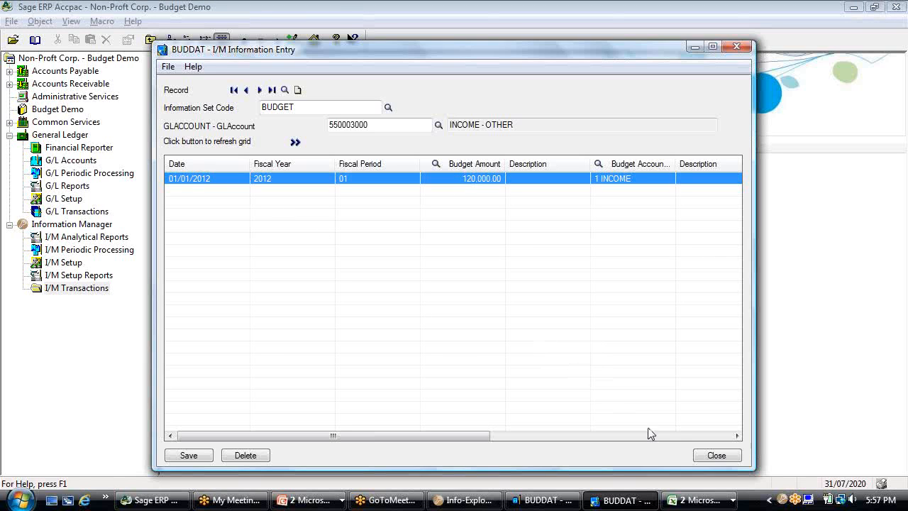
click(715, 456)
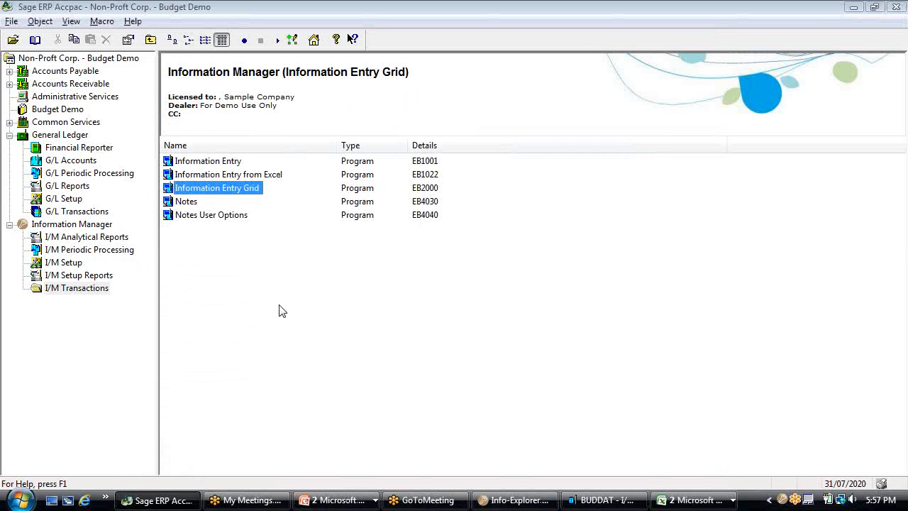
Switch back to the Book1 budget workbook in Excel and display the sheet for department 06999
click(666, 500)
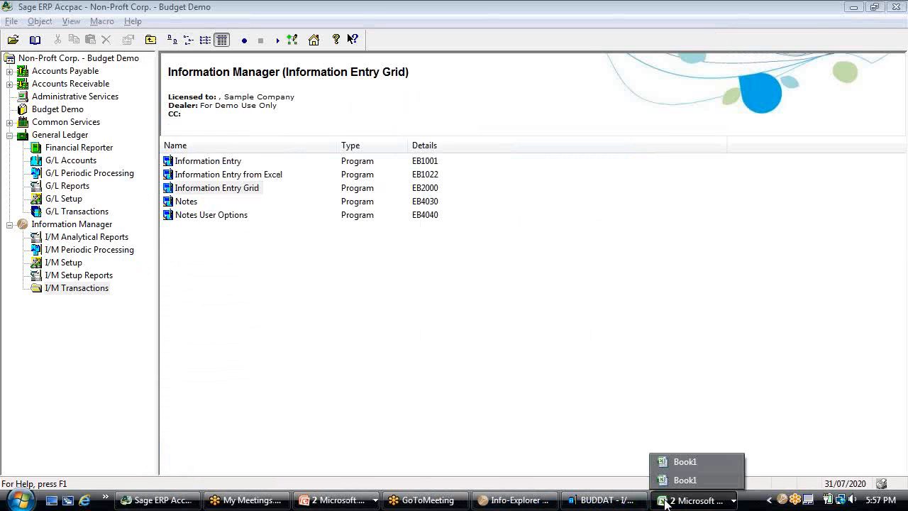
click(679, 462)
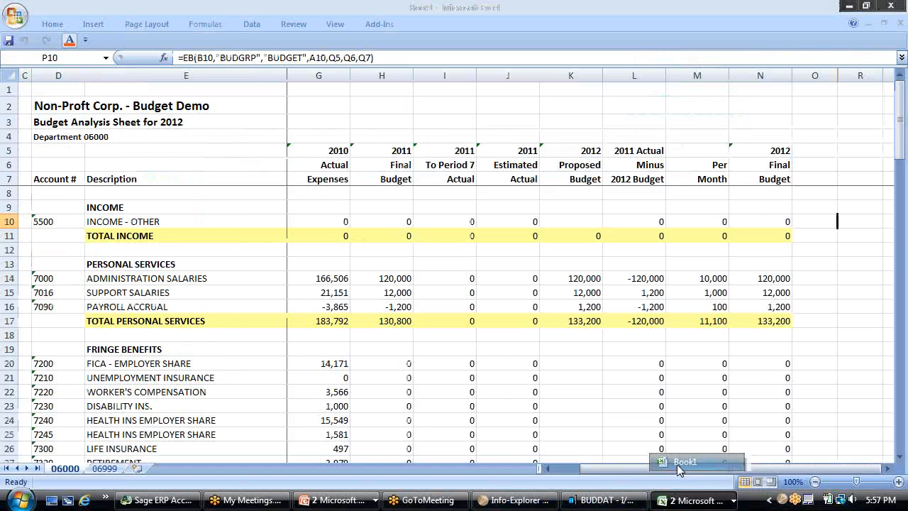
click(105, 471)
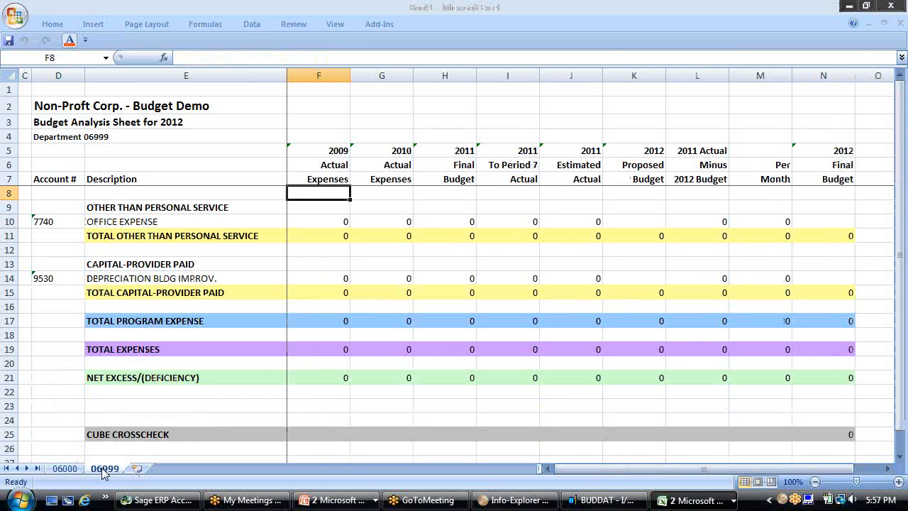
Show sheet 06000 and the I/M import window, and select Budget Demo's Information Entry from Excel program in Sage ERP Accpac
click(64, 469)
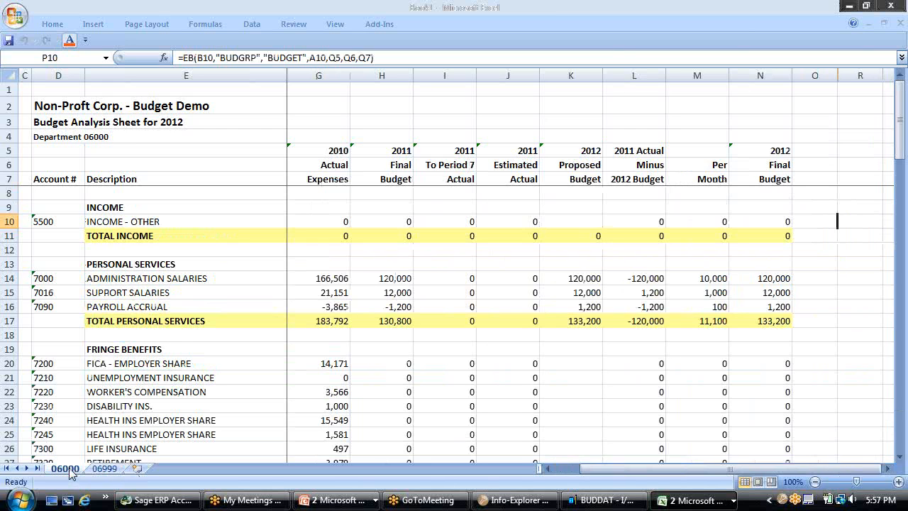
click(605, 502)
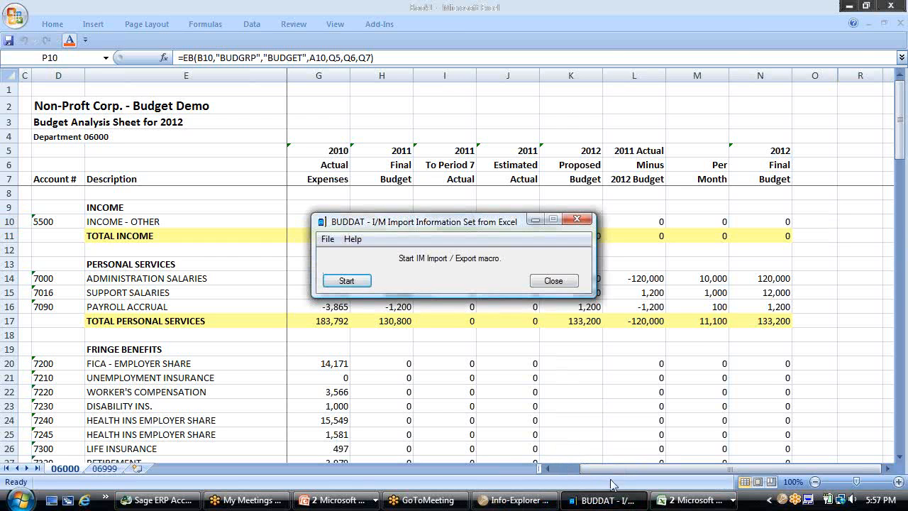
click(177, 502)
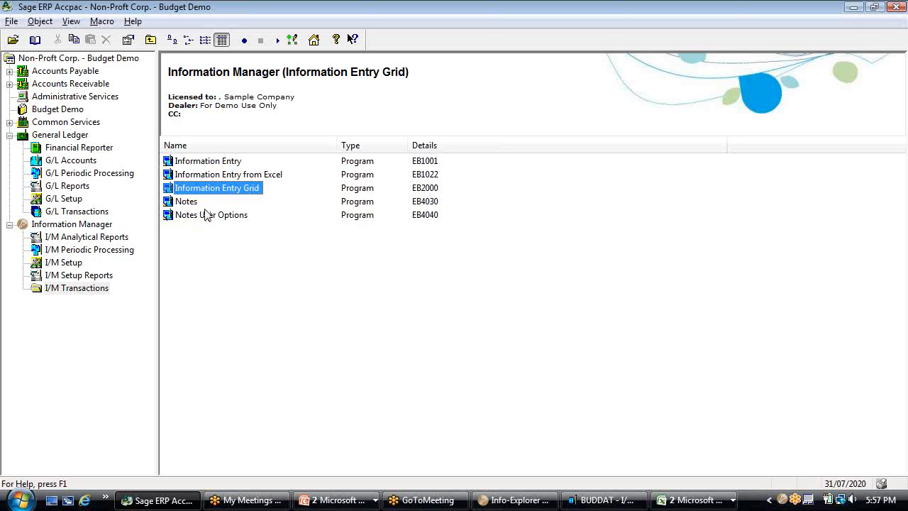
click(80, 111)
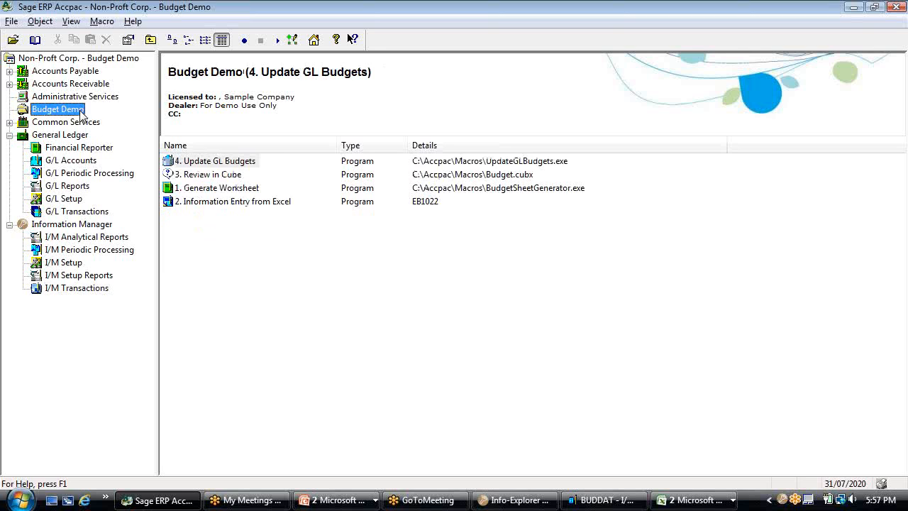
click(235, 204)
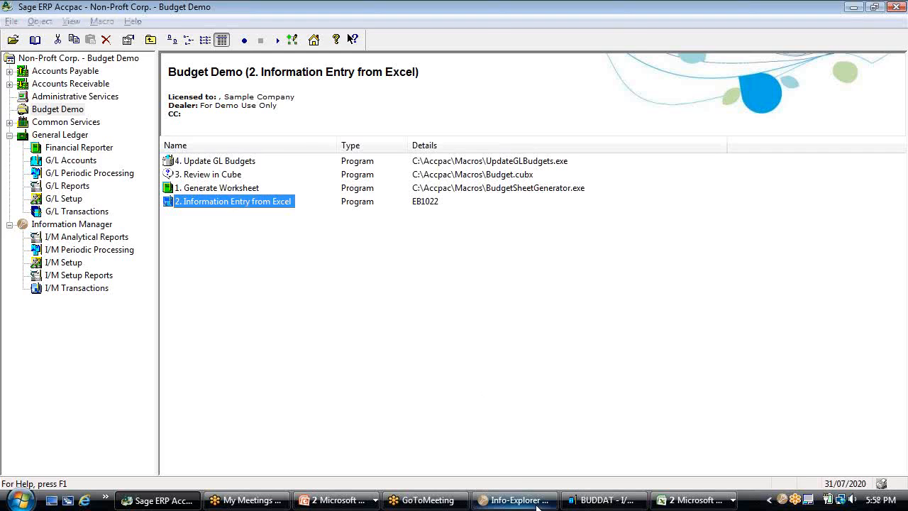
Switch to Info-Explorer, add Included Segment 1 to the Budget cube's columns after INFODATE Year, and display the Worksets options
click(537, 505)
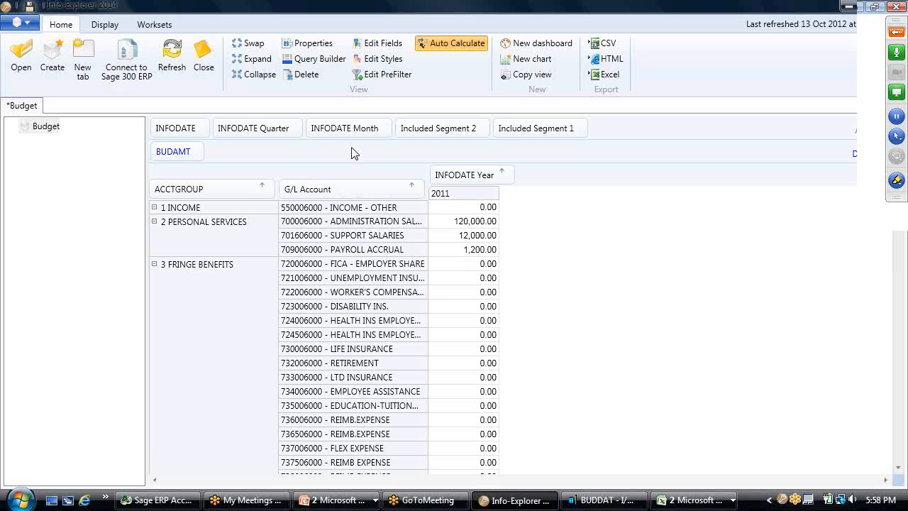
click(512, 128)
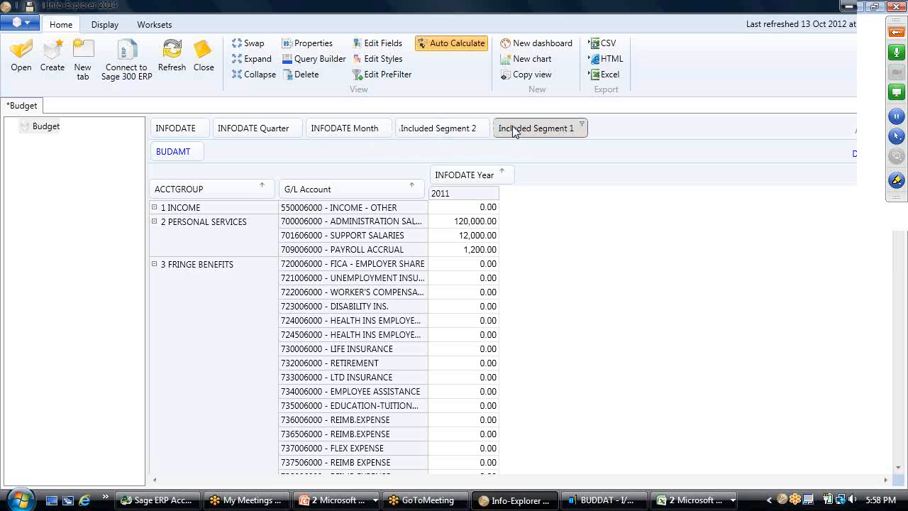
drag(514, 130, 573, 178)
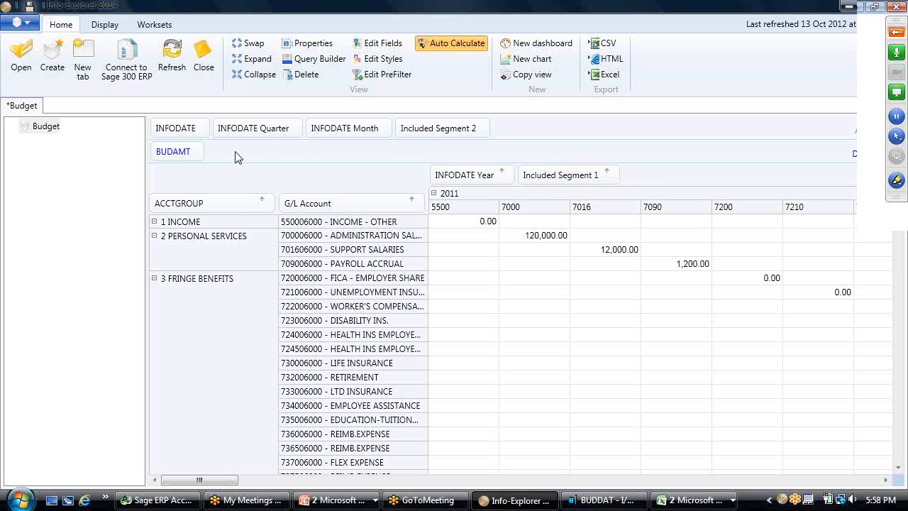
click(160, 27)
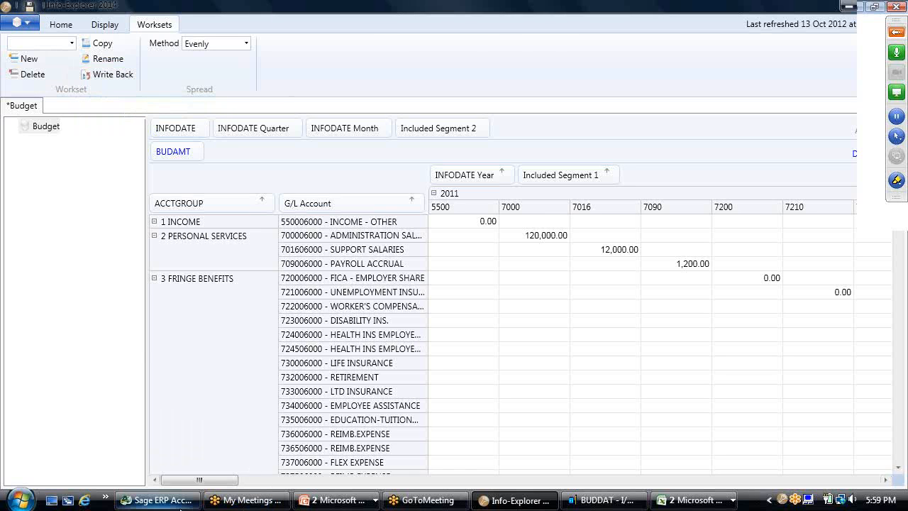
Switch to Sage ERP Accpac, open Update GL Budgets, choose budget set 1 for 2012 and enable Switch Credit Accounts to Negative
click(176, 502)
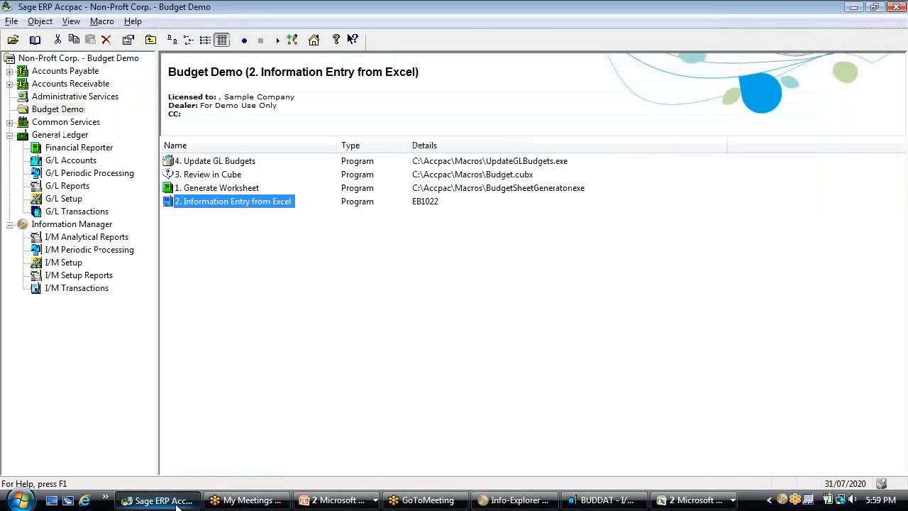
double_click(231, 165)
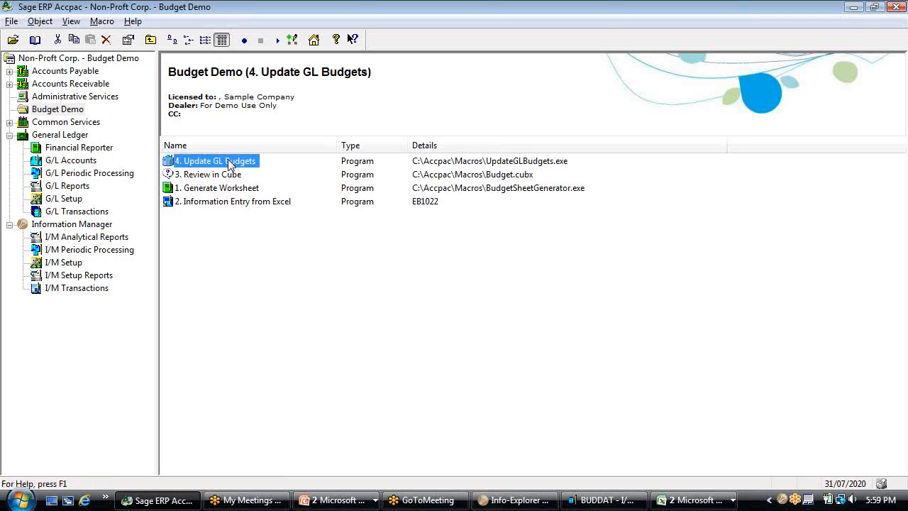
drag(483, 185, 472, 224)
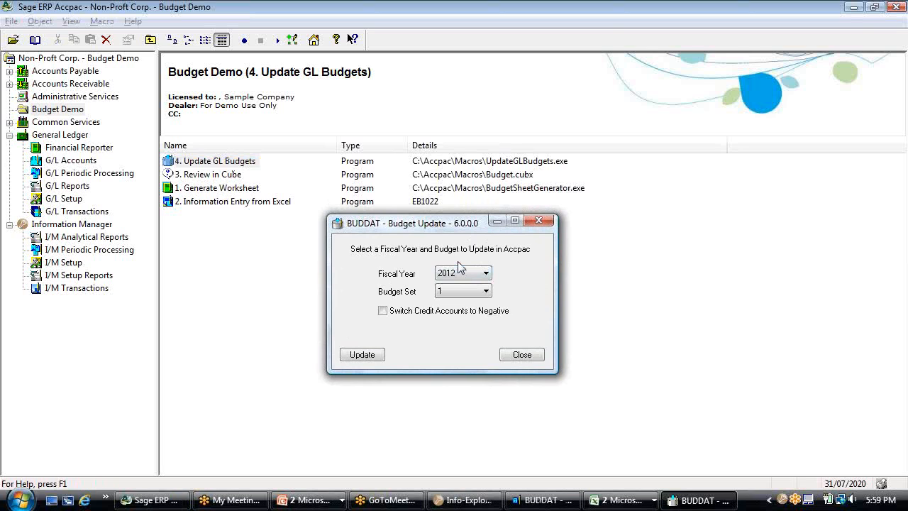
click(486, 291)
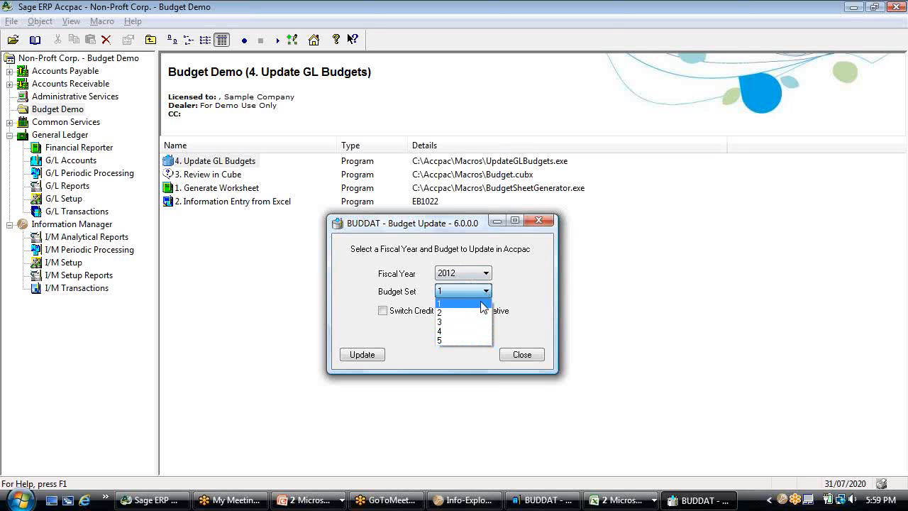
click(482, 303)
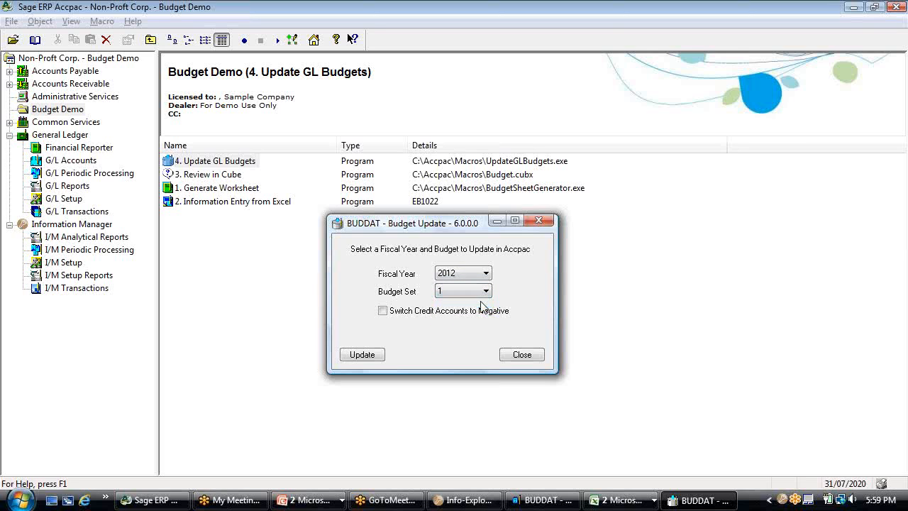
click(383, 312)
Run and confirm the update of G/L budget set 1 for fiscal year 2012, and close the Budget Update window
click(364, 354)
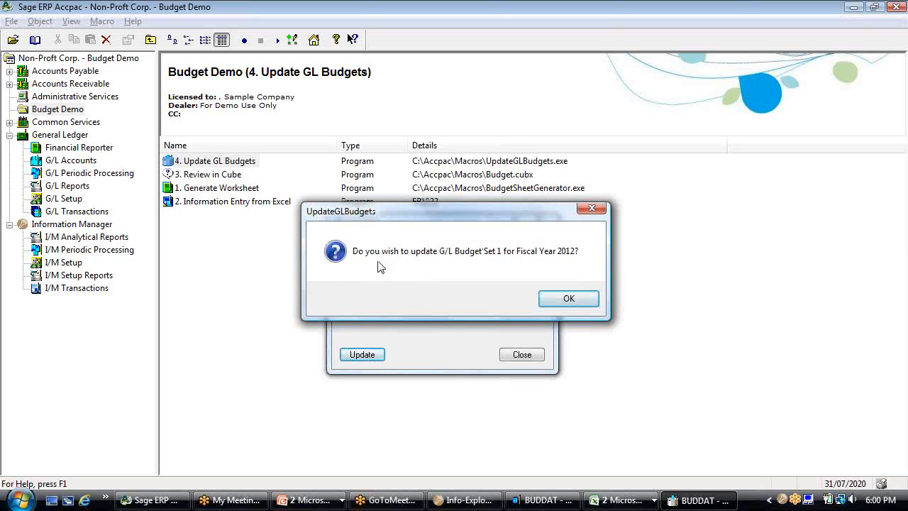
click(560, 299)
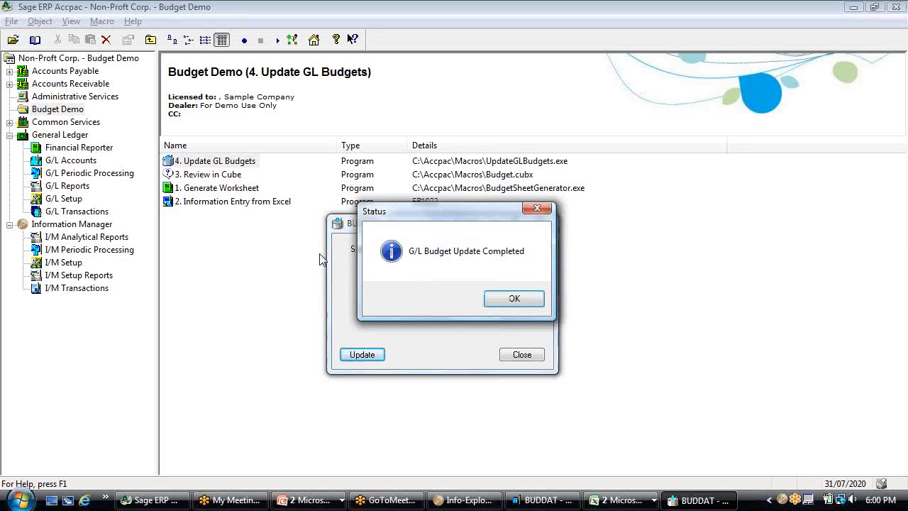
click(520, 300)
click(521, 358)
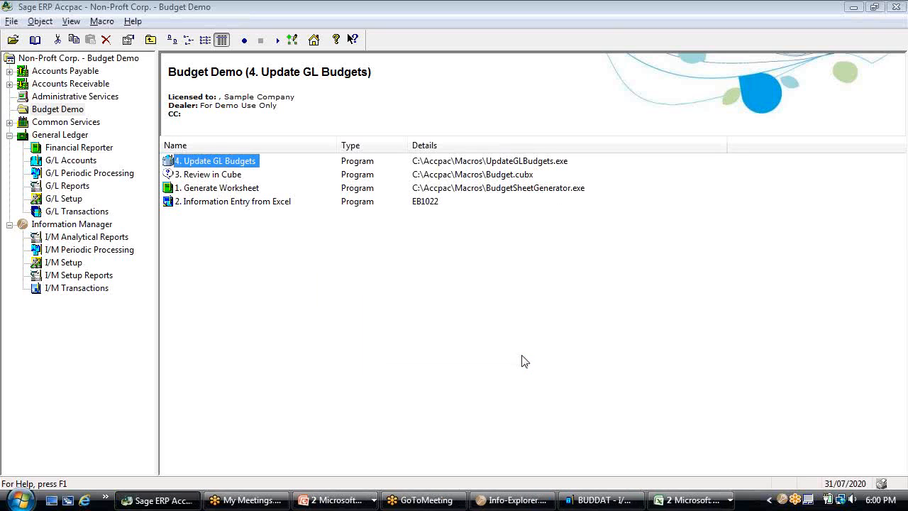
Open G/L Budget Maintenance and load the 2012 set 1 budget for Administration Salaries, account 7000-06000
click(213, 177)
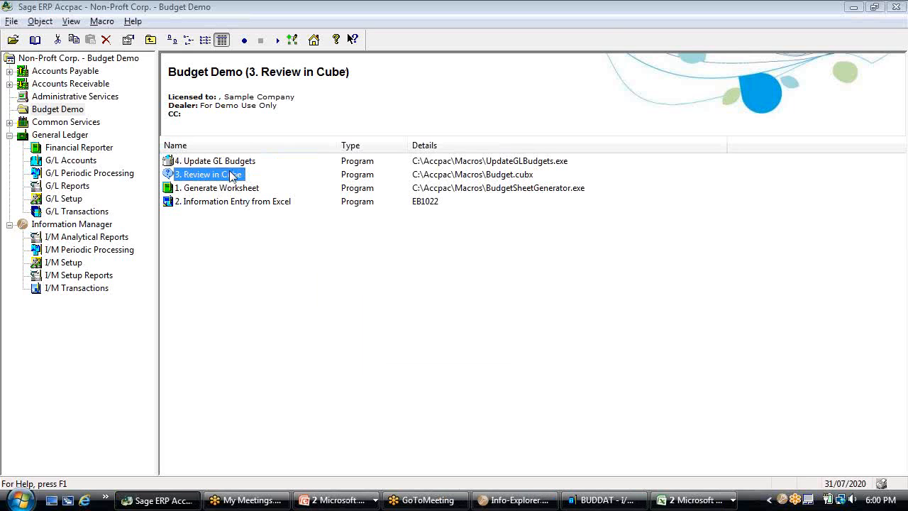
click(85, 164)
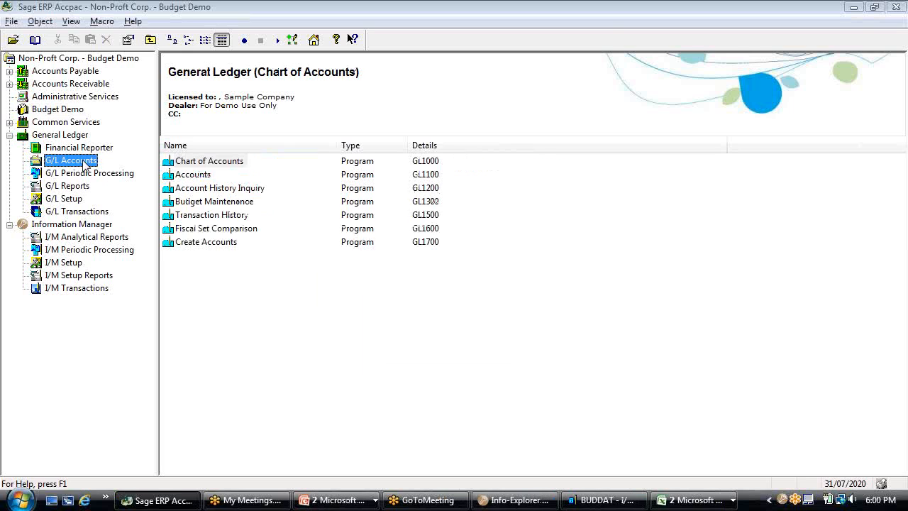
click(208, 204)
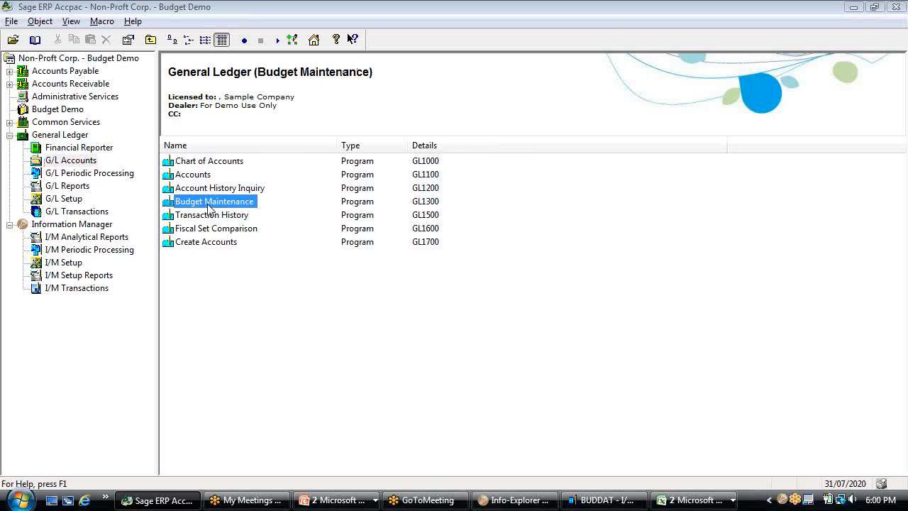
double_click(209, 204)
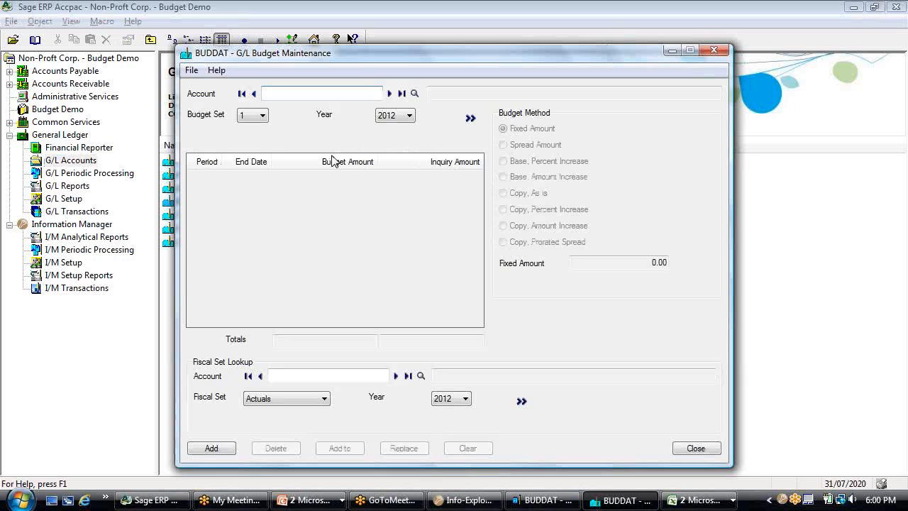
text(7000-06000)
key(Tab)
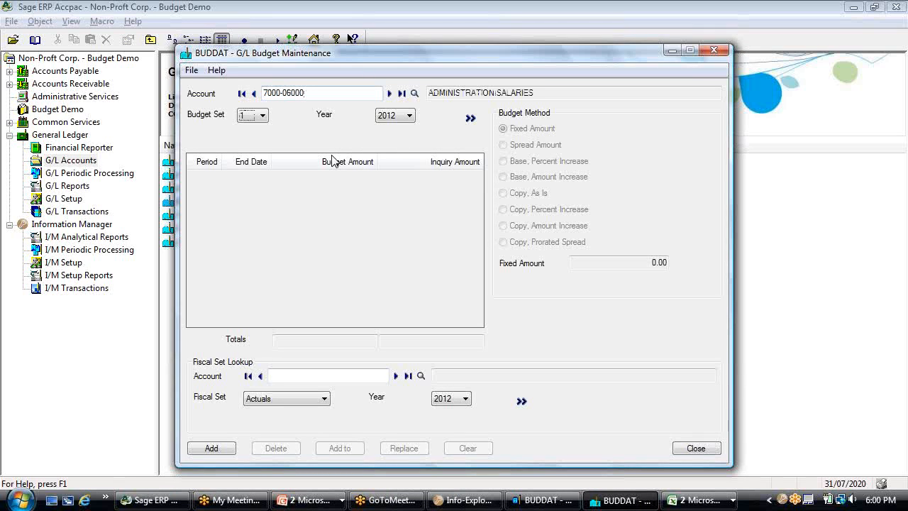
click(471, 118)
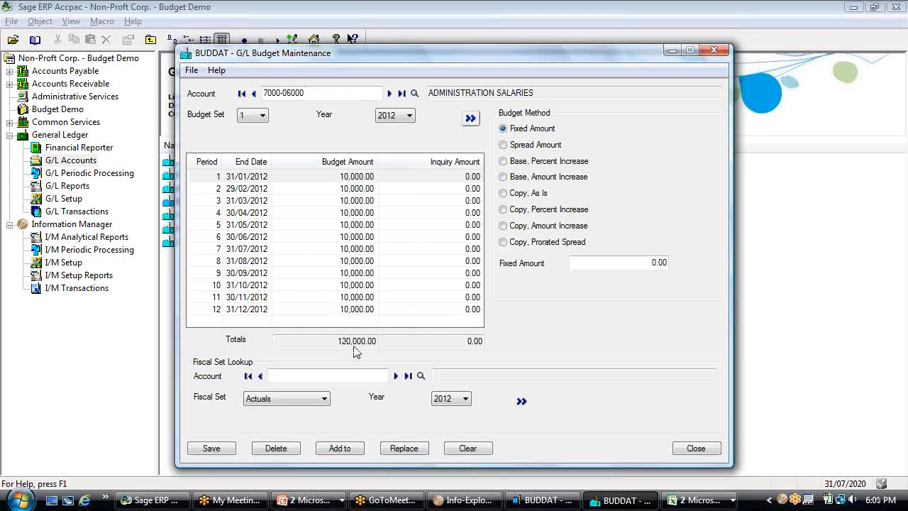
Load the 2012 set 1 budget for Support Salaries, account 7016-06000
click(280, 92)
key(BackSpace)
key(BackSpace)
text(16)
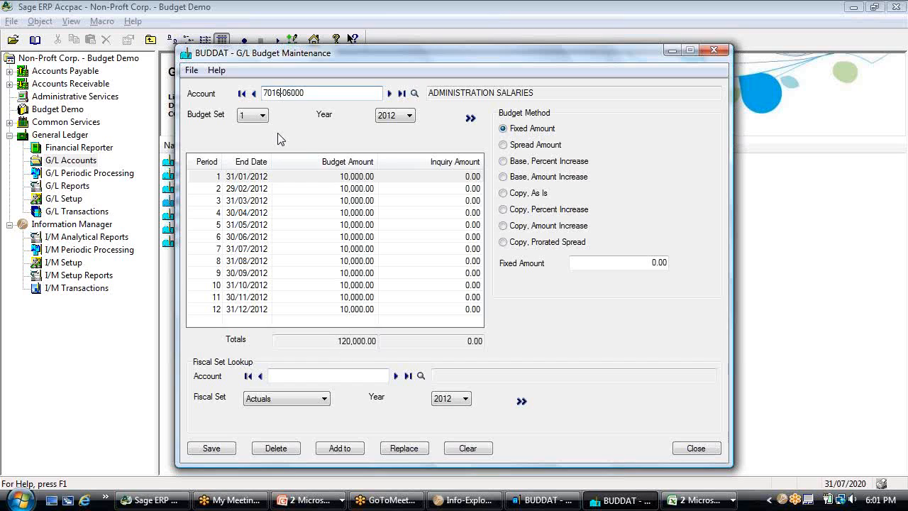
key(Tab)
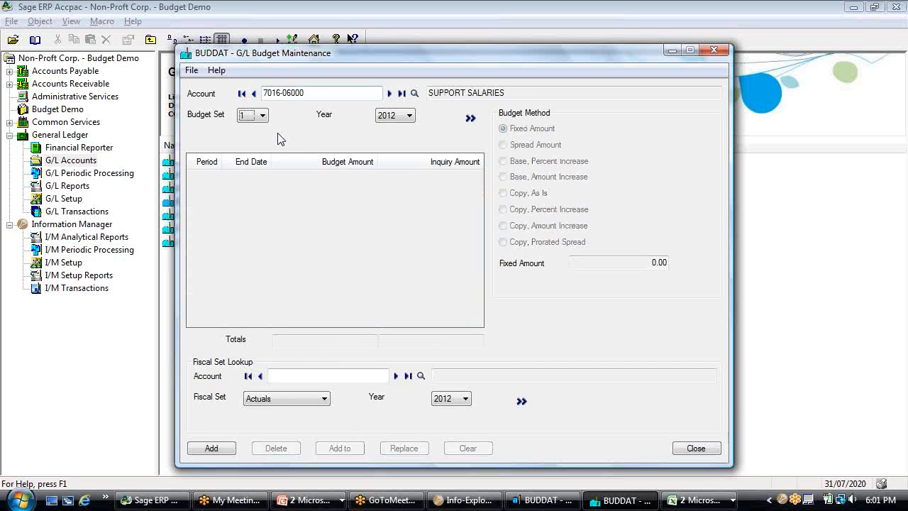
click(468, 125)
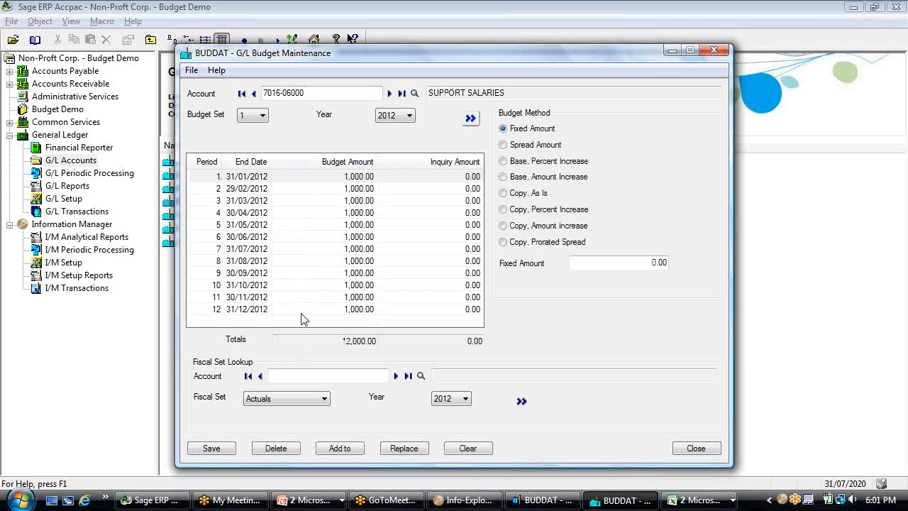
Load the 2012 set 1 budget for Payroll Accrual, account 7090-06000, and close G/L Budget Maintenance after examining it
click(279, 93)
key(BackSpace)
key(BackSpace)
text(90)
key(Tab)
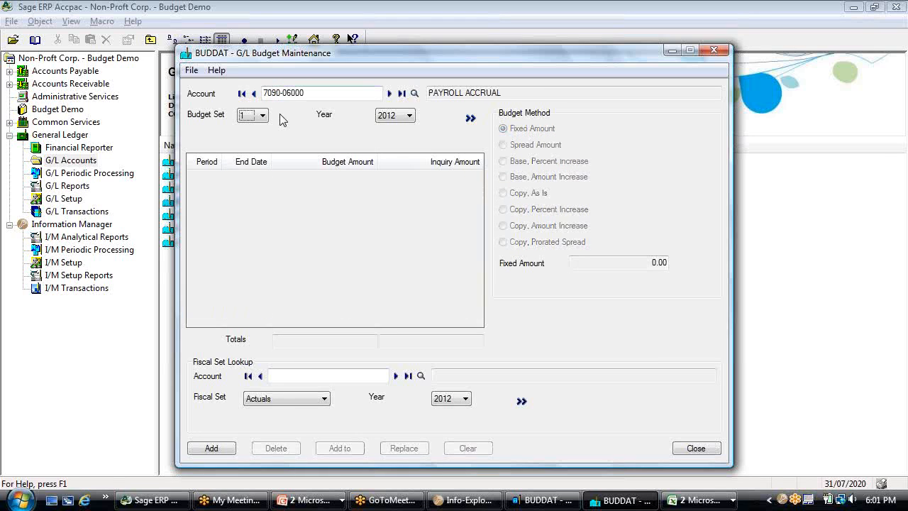
click(471, 119)
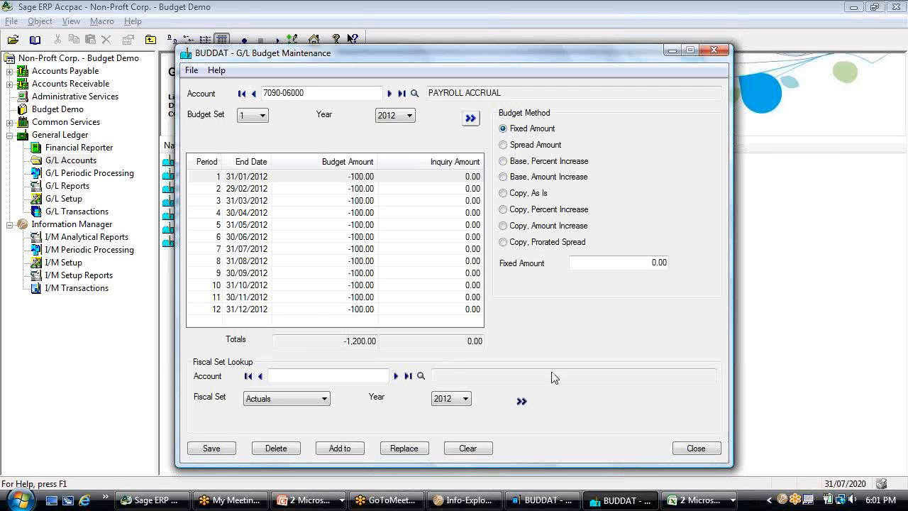
click(694, 449)
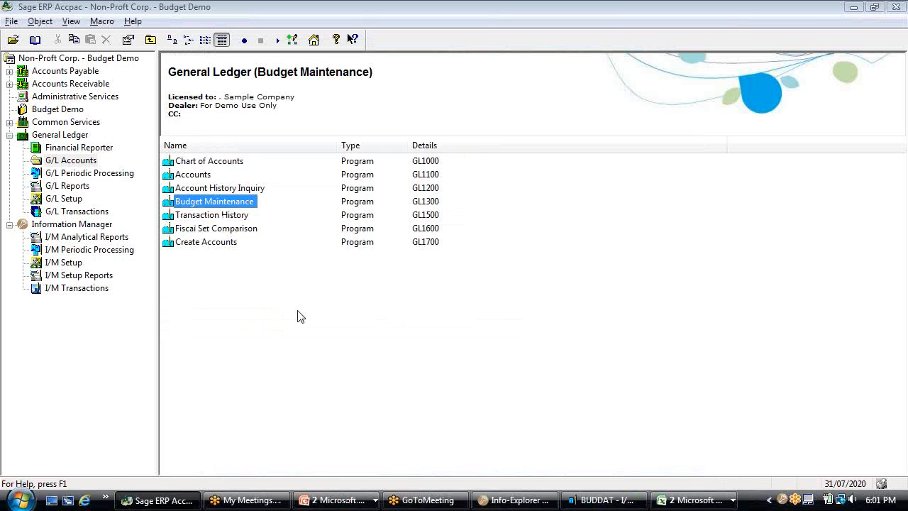
Return to the Budget Demo programs and select Information Entry from Excel
click(54, 110)
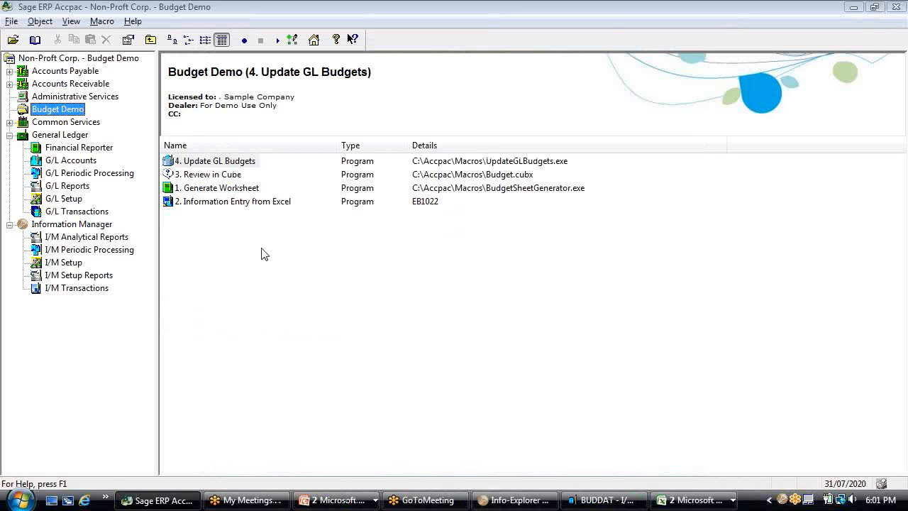
click(227, 206)
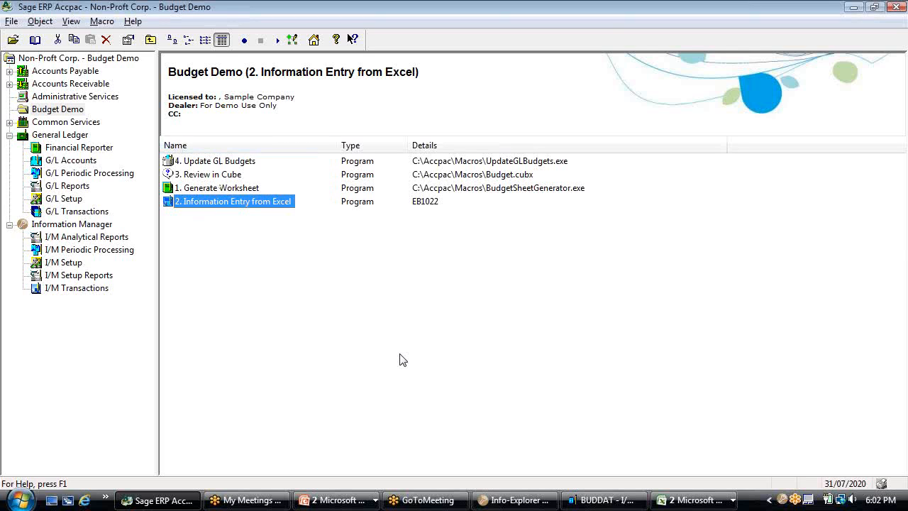
Switch to the Orchid Corporate & Product Presentation 2013 in PowerPoint and start its slide show from the first slide
click(343, 501)
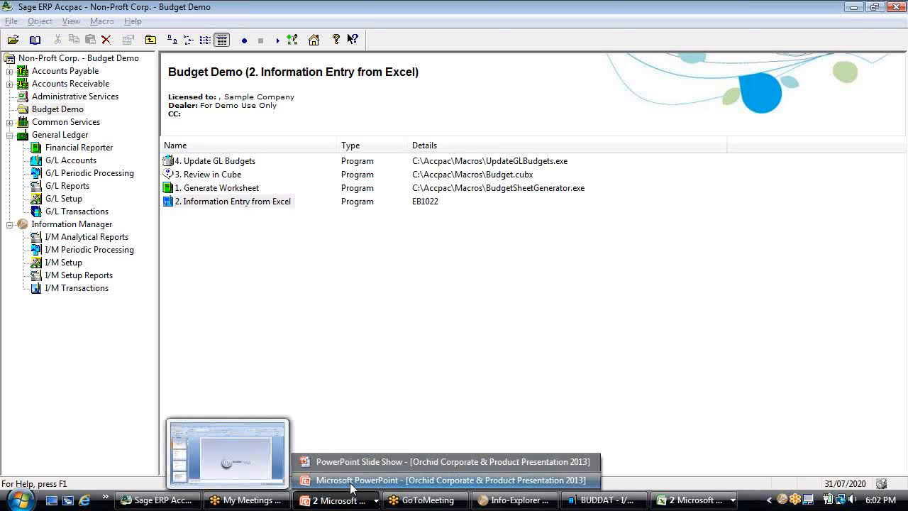
click(351, 482)
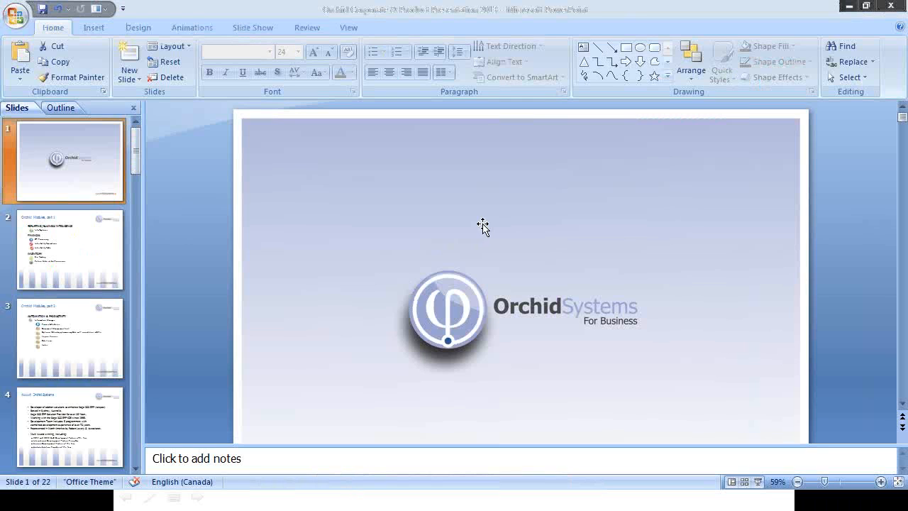
click(758, 481)
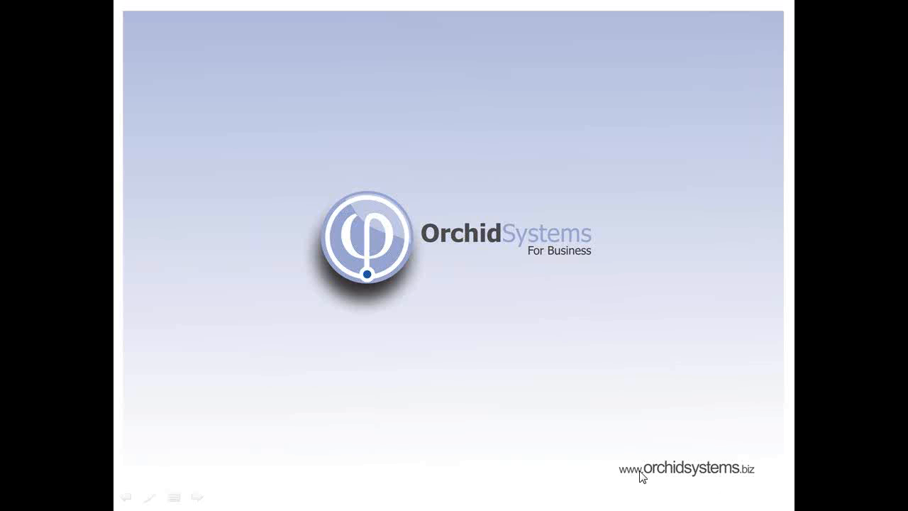